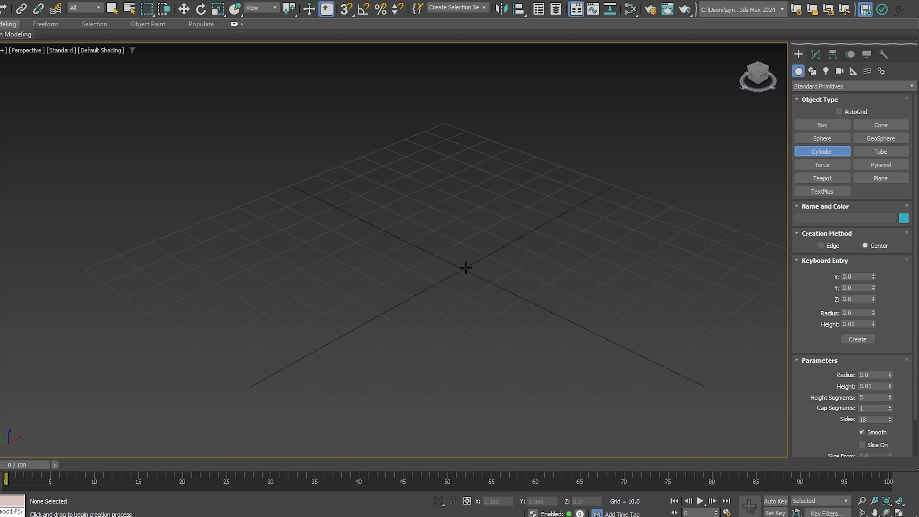
# Create a cylinder near the grid's centre with radius 1, height 100, 100 height segments and 6 sides.
pyautogui.moveTo(466, 268); pyautogui.dragTo(474, 268)
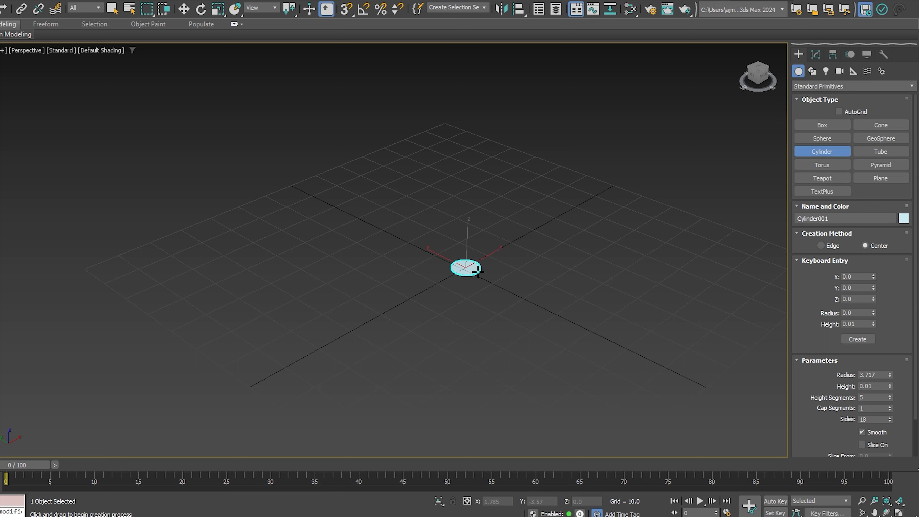
pyautogui.click(484, 67)
pyautogui.click(816, 55)
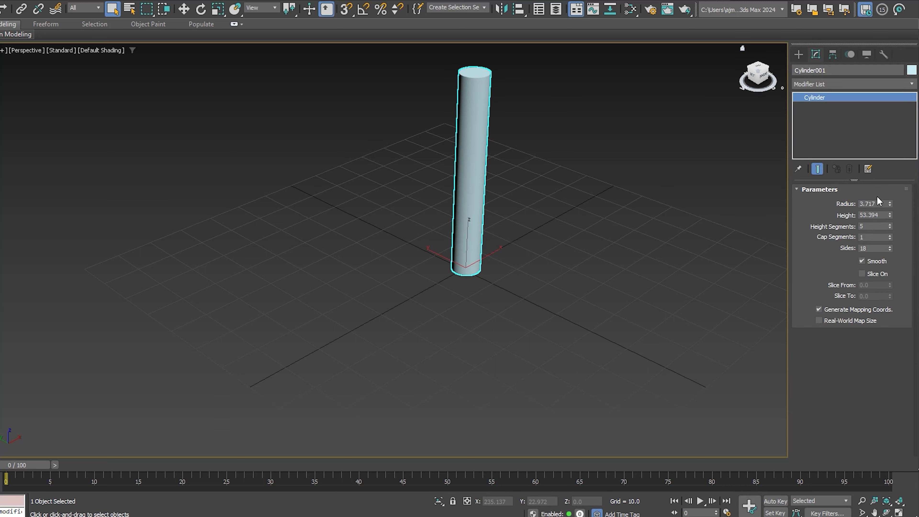
pyautogui.write('1')
pyautogui.press('Tab')
pyautogui.write('1')
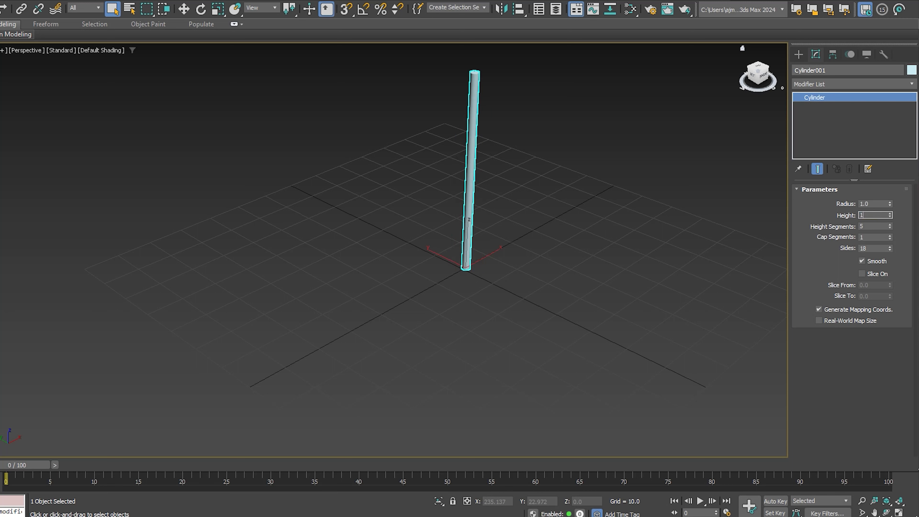
pyautogui.write('00')
pyautogui.press('Tab')
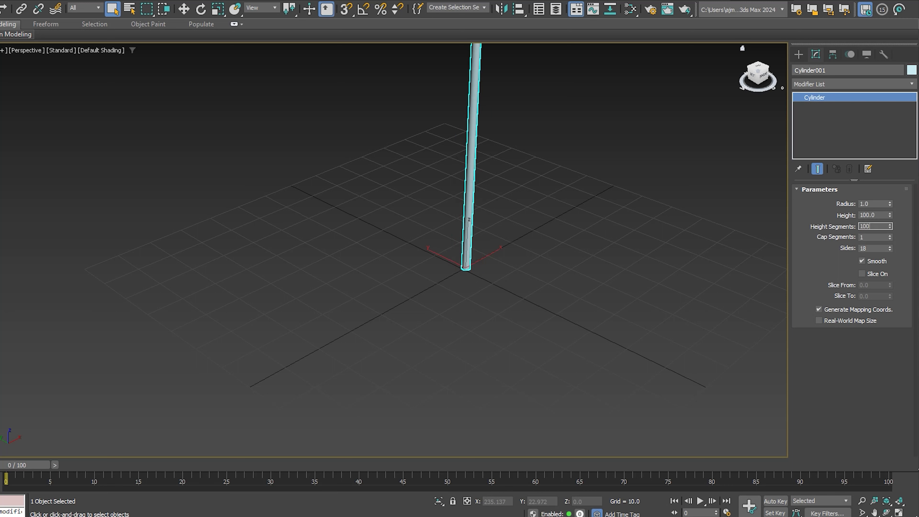
pyautogui.press('Tab')
pyautogui.press('Tab')
# Raise the cylinder along the Z axis to about 21.5.
pyautogui.moveTo(396, 174); pyautogui.dragTo(449, 306, button='middle')
pyautogui.scroll(-4, 409, 310)
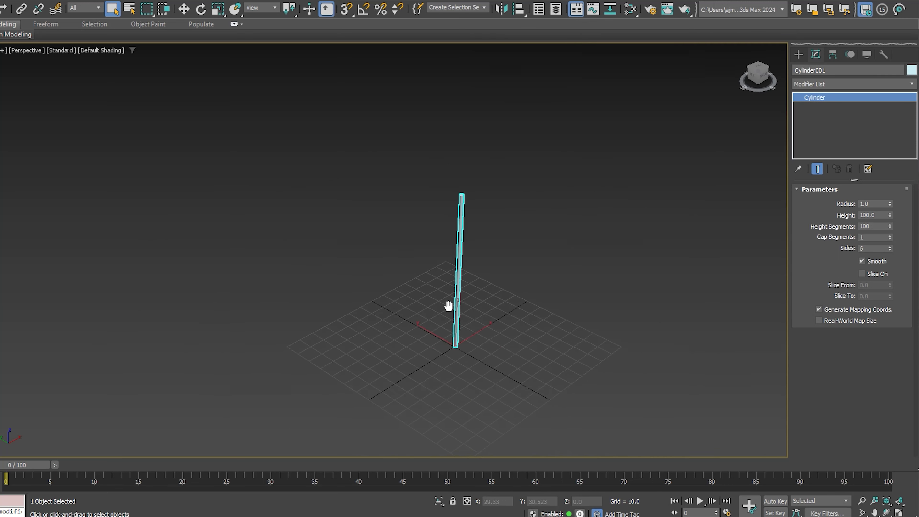
pyautogui.scroll(3, 450, 305)
pyautogui.press('w')
pyautogui.moveTo(462, 328); pyautogui.dragTo(470, 289)
# Convert the cylinder to an Editable Poly.
pyautogui.moveTo(482, 205); pyautogui.dragTo(485, 238, button='middle')
pyautogui.rightClick(462, 201)
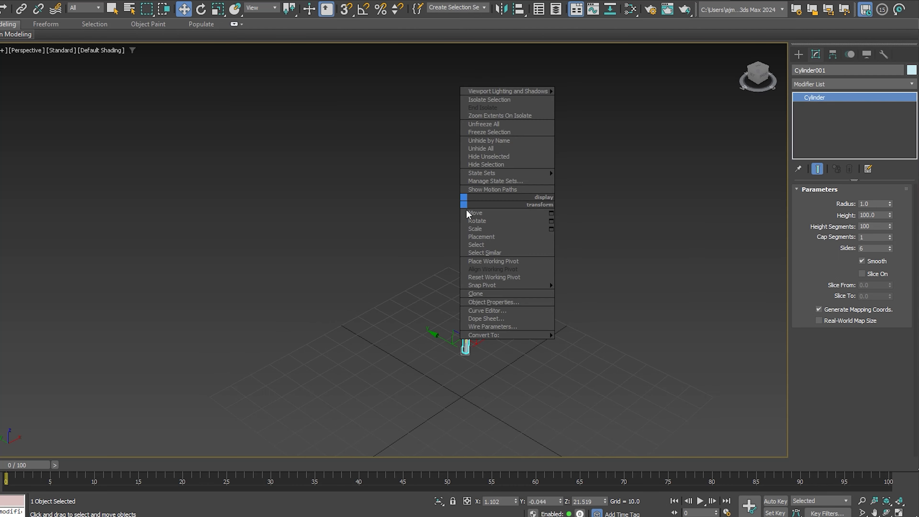
pyautogui.moveTo(525, 335)
pyautogui.click(583, 343)
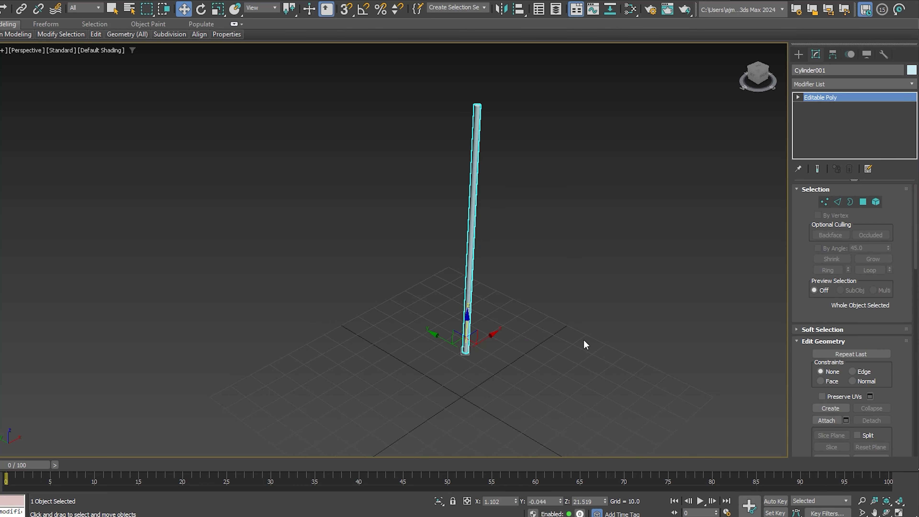
# Show edged faces and select all lengthwise edges of the cylinder by extending one edge loop into its ring.
pyautogui.press('2')
pyautogui.scroll(6, 471, 134)
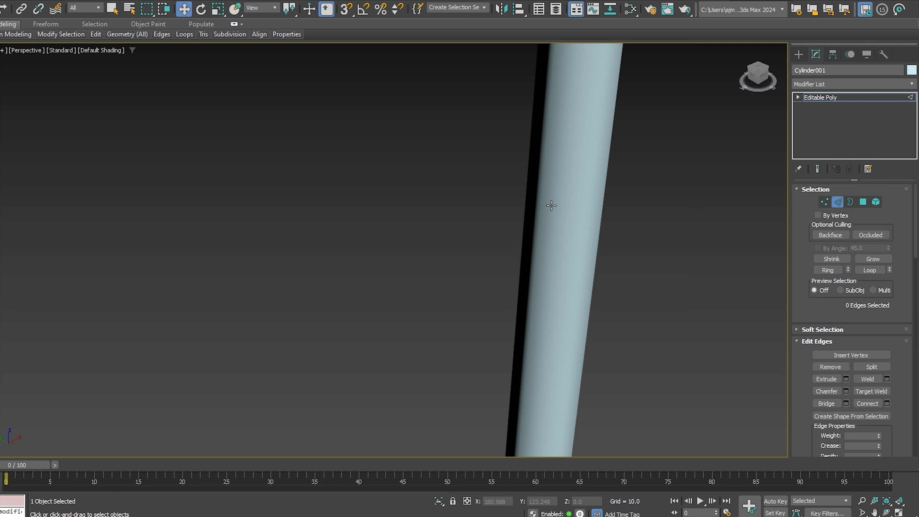
pyautogui.press('F4')
pyautogui.doubleClick(585, 185)
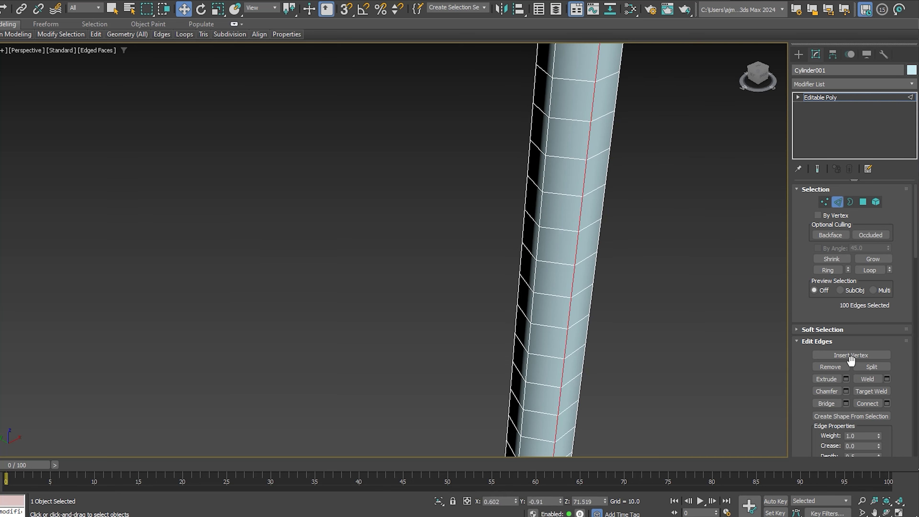
pyautogui.click(835, 271)
# Create a Linear shape named Shape001 from the selected edges.
pyautogui.scroll(-6, 603, 248)
pyautogui.keyDown('alt'); pyautogui.moveTo(604, 248); pyautogui.dragTo(598, 228, button='middle'); pyautogui.keyUp('alt')
pyautogui.rightClick(610, 236)
pyautogui.click(583, 330)
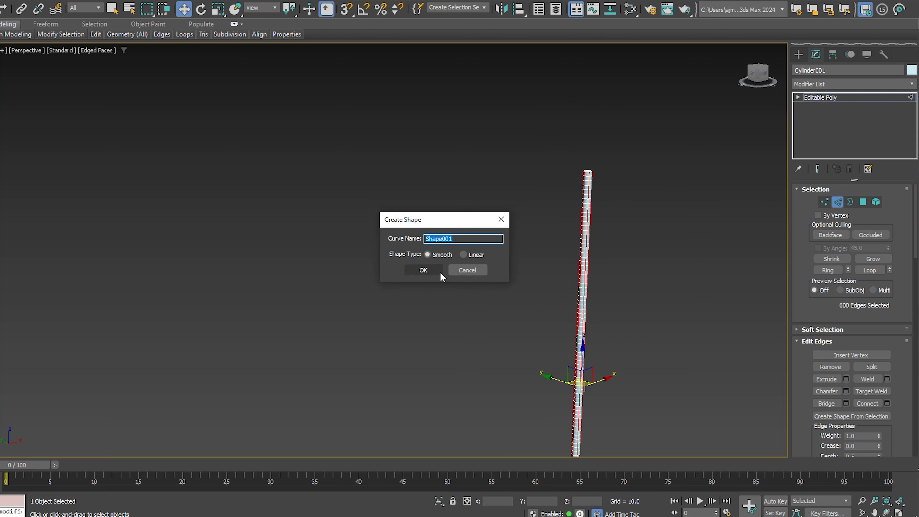
pyautogui.click(466, 253)
pyautogui.click(425, 272)
# Leave edge editing and hide the original cylinder.
pyautogui.scroll(3, 568, 269)
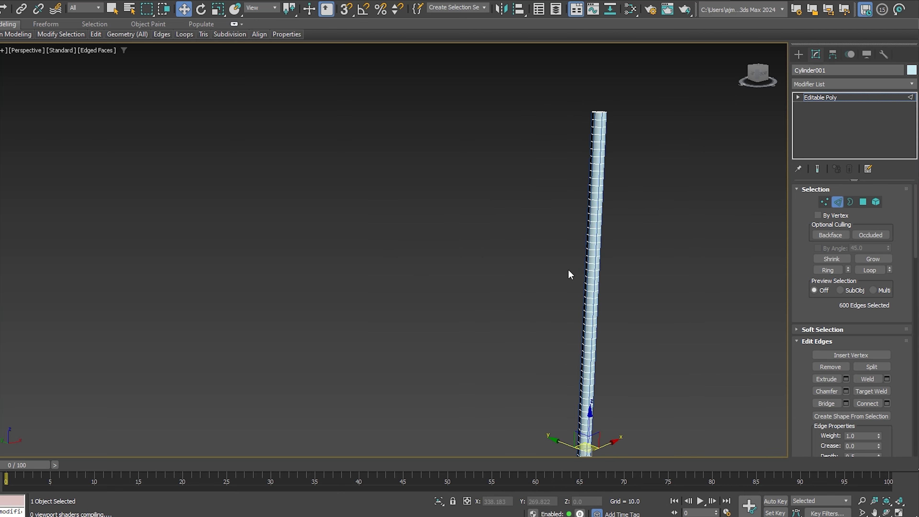
pyautogui.moveTo(568, 269); pyautogui.dragTo(525, 274, button='middle')
pyautogui.click(798, 54)
pyautogui.scroll(4, 550, 127)
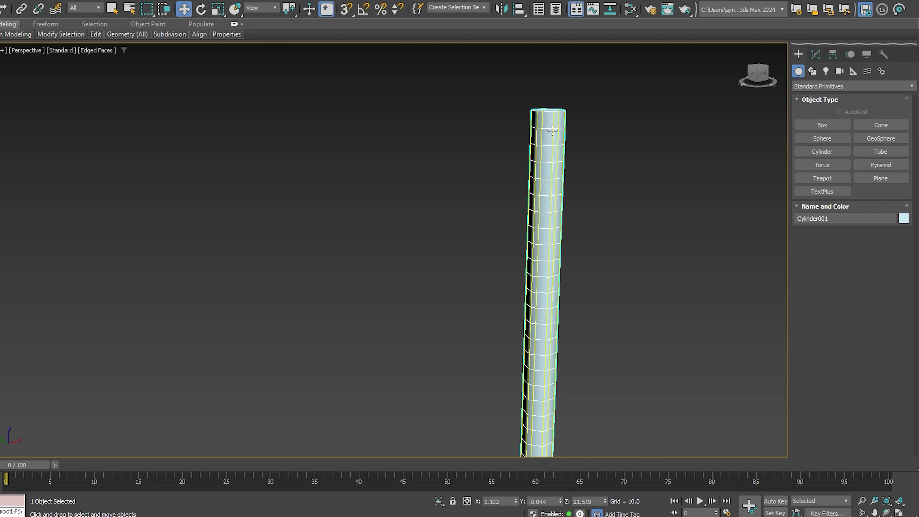
pyautogui.rightClick(546, 133)
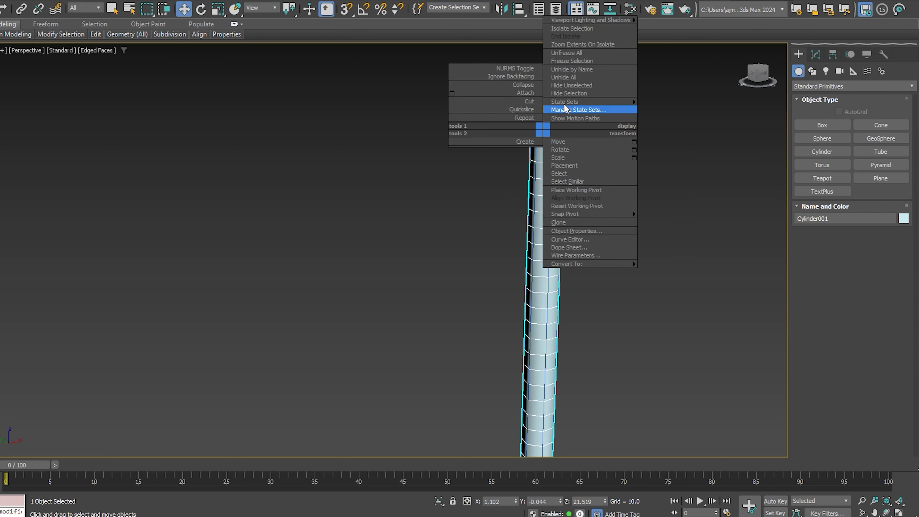
pyautogui.click(577, 85)
# Select the extracted spline shape and enable it in the renderer and viewport as radial strands.
pyautogui.moveTo(487, 138); pyautogui.dragTo(619, 182)
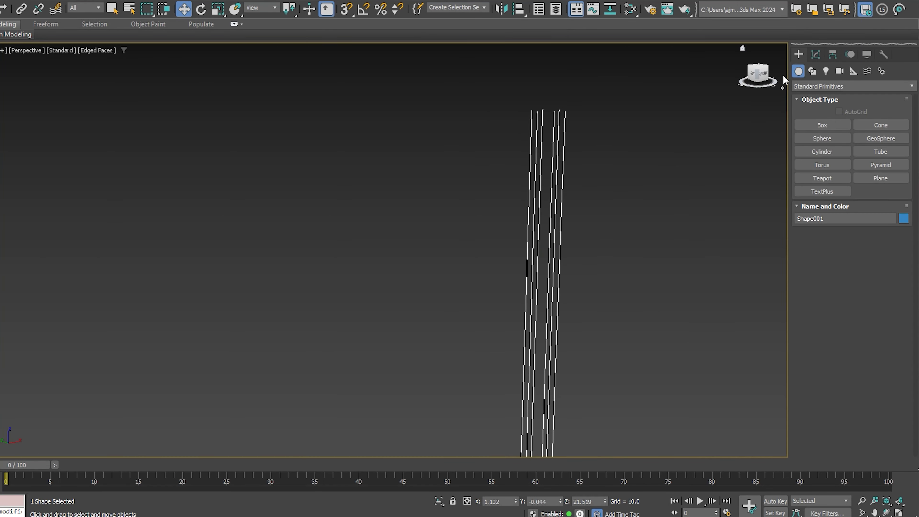
pyautogui.click(816, 55)
pyautogui.click(832, 209)
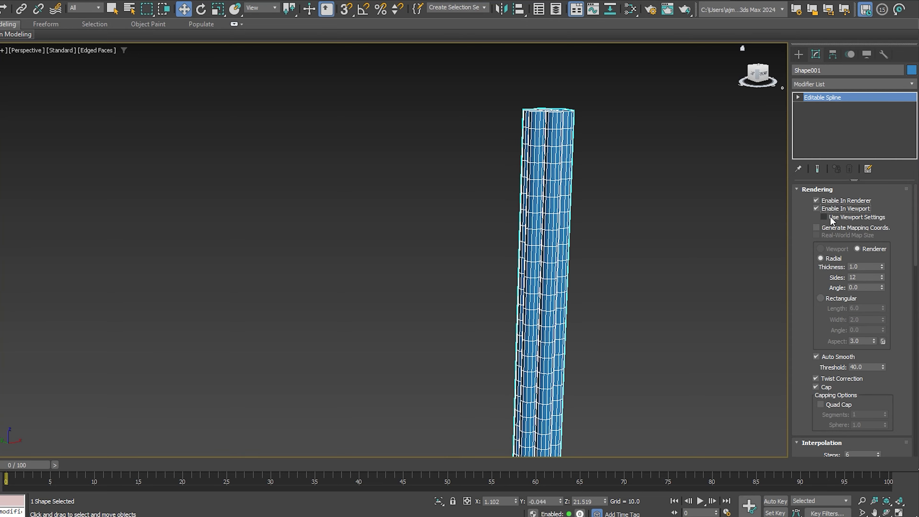
pyautogui.keyDown('alt'); pyautogui.moveTo(594, 147); pyautogui.dragTo(577, 180, button='middle'); pyautogui.keyUp('alt')
pyautogui.scroll(5, 625, 251)
pyautogui.scroll(-5, 583, 186)
pyautogui.scroll(3, 527, 154)
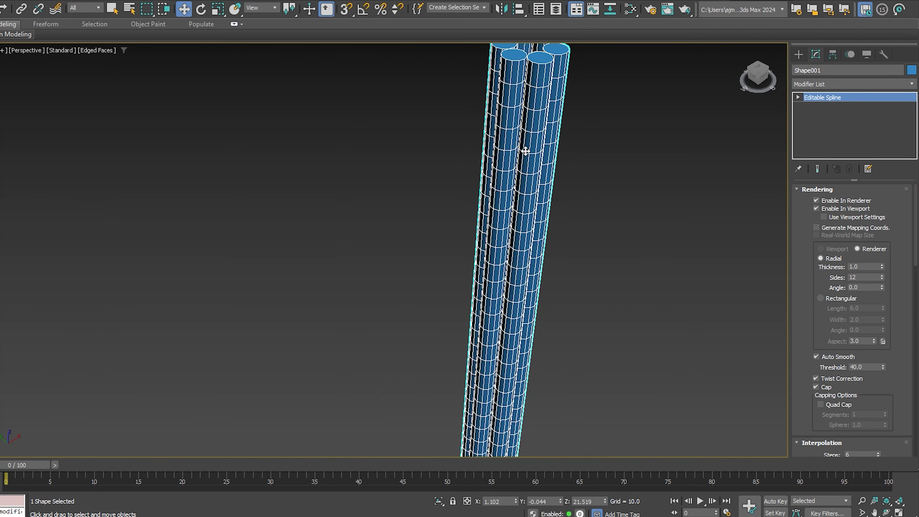
# Add a Twist modifier to the spline strands.
pyautogui.click(835, 84)
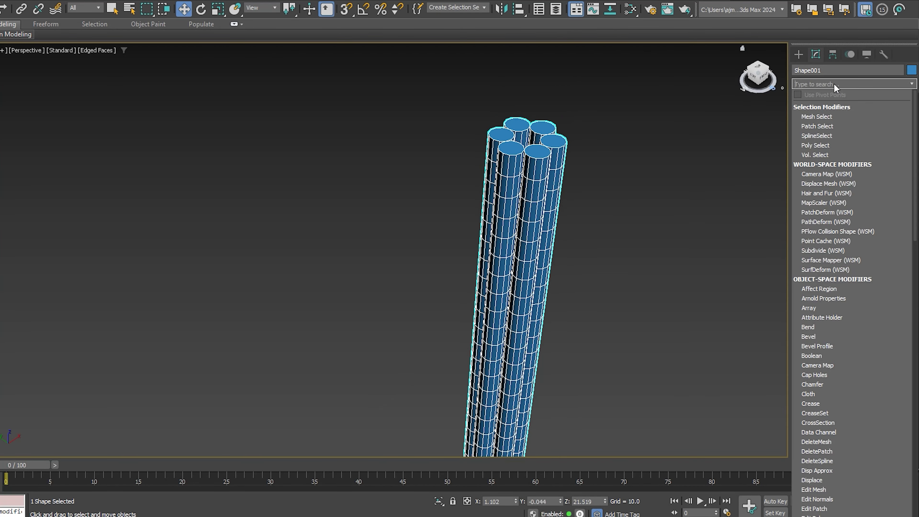
pyautogui.write('twi')
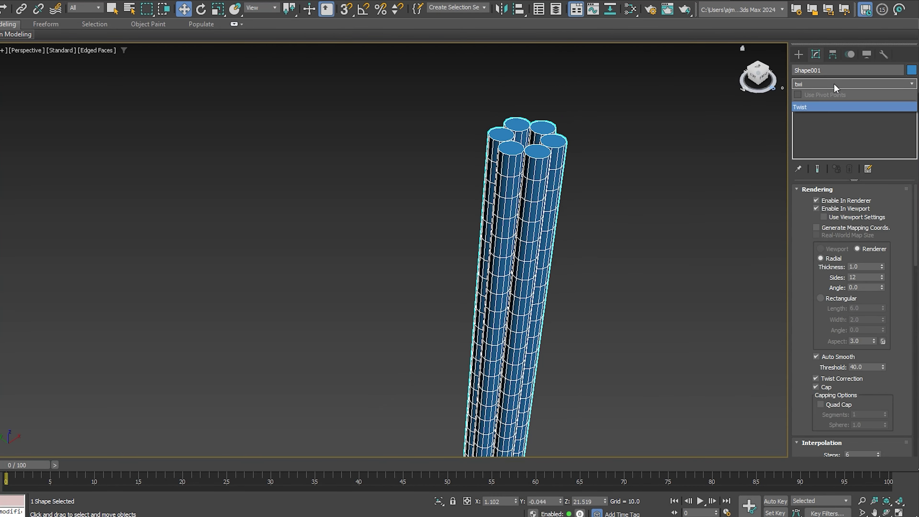
pyautogui.press('Return')
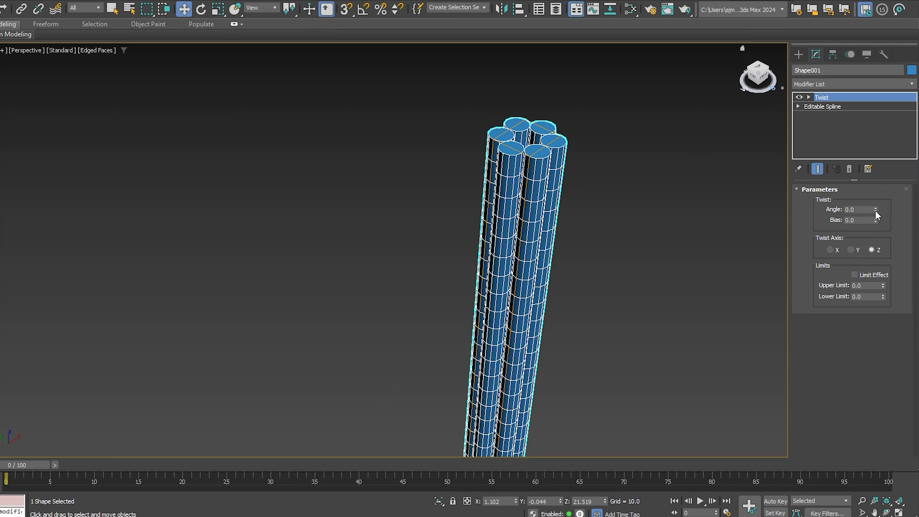
# Set the twist angle to about 2119 around the Z axis and display the strands without edged faces.
pyautogui.moveTo(875, 211); pyautogui.dragTo(863, 119)
pyautogui.scroll(-6, 557, 223)
pyautogui.moveTo(577, 311); pyautogui.dragTo(574, 238, button='middle')
pyautogui.press('F4')
pyautogui.scroll(3, 574, 237)
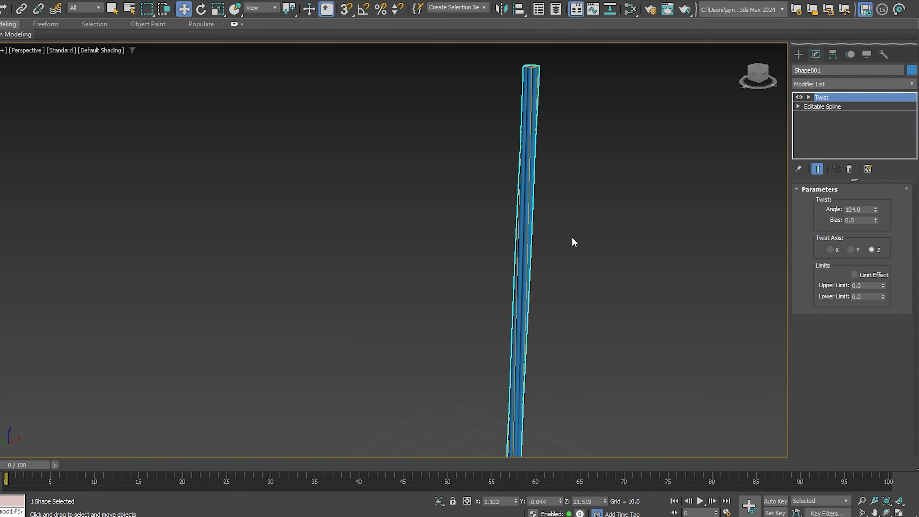
pyautogui.moveTo(876, 209); pyautogui.dragTo(800, 266)
pyautogui.scroll(6, 538, 93)
pyautogui.scroll(-10, 566, 317)
# In the front view, draw a plane with snapping along the rope's full height, about 100 long and 0.69 wide.
pyautogui.moveTo(579, 416); pyautogui.dragTo(546, 259, button='middle')
pyautogui.press('f')
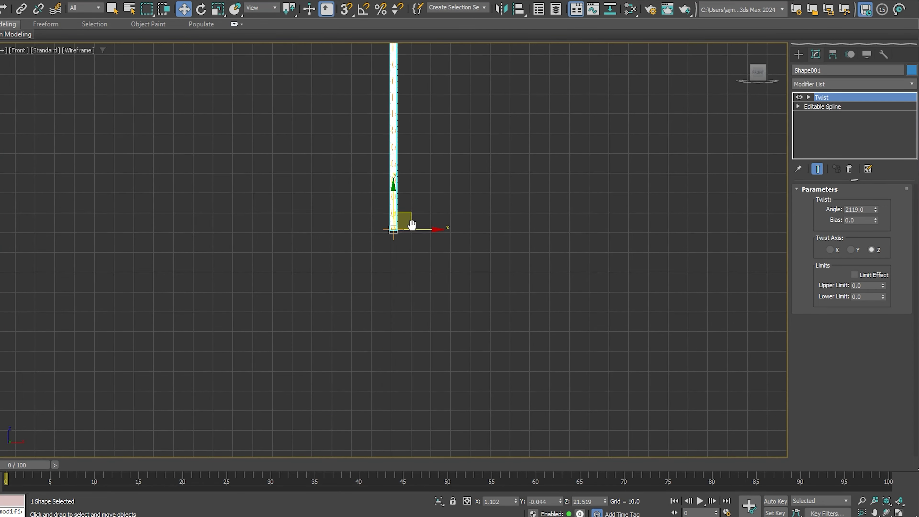
pyautogui.moveTo(404, 212); pyautogui.dragTo(421, 381, button='middle')
pyautogui.click(799, 53)
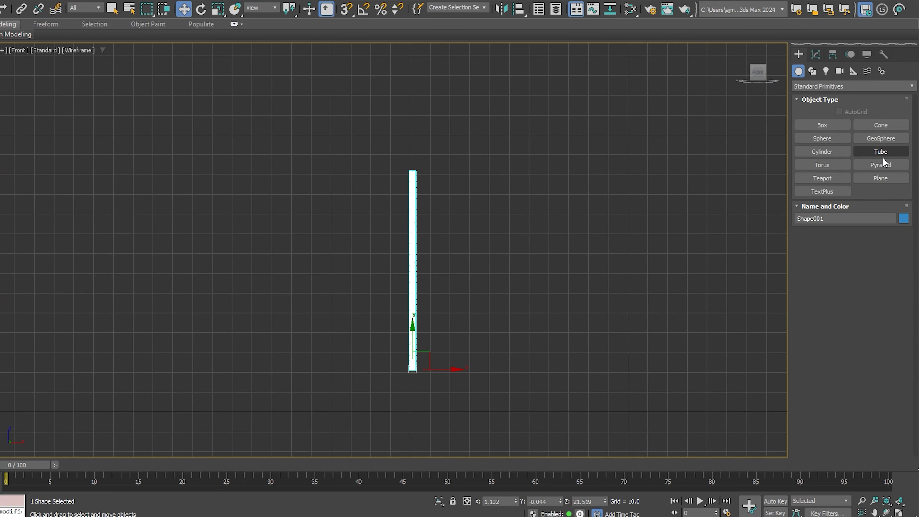
pyautogui.click(881, 178)
pyautogui.moveTo(434, 187); pyautogui.dragTo(475, 92, button='middle')
pyautogui.scroll(3, 466, 132)
pyautogui.press('s')
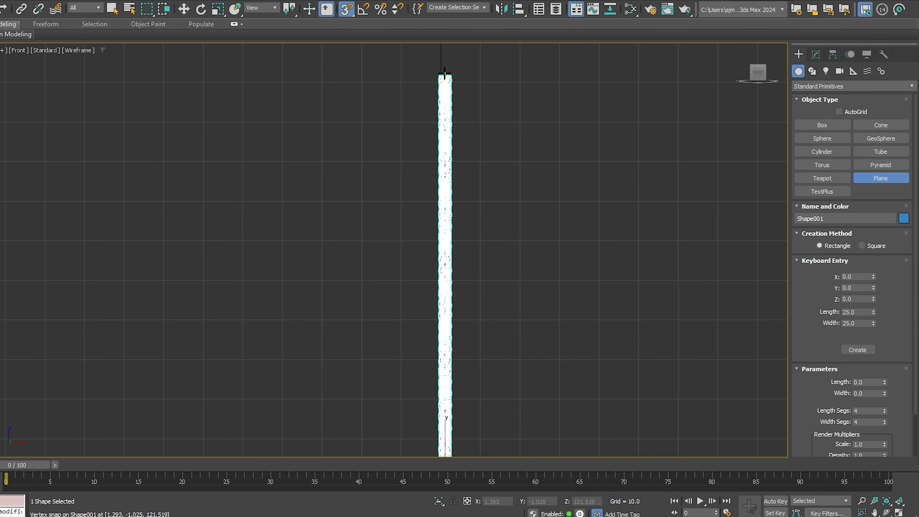
pyautogui.moveTo(445, 75); pyautogui.dragTo(448, 440)
pyautogui.moveTo(447, 439); pyautogui.dragTo(472, 282, button='middle')
pyautogui.moveTo(472, 282); pyautogui.dragTo(467, 318)
# Widen the plane to about 2.631 so it spans most of the rope's width.
pyautogui.scroll(1, 418, 142)
pyautogui.moveTo(418, 142); pyautogui.dragTo(388, 372, button='middle')
pyautogui.scroll(2, 458, 47)
pyautogui.scroll(2, 455, 48)
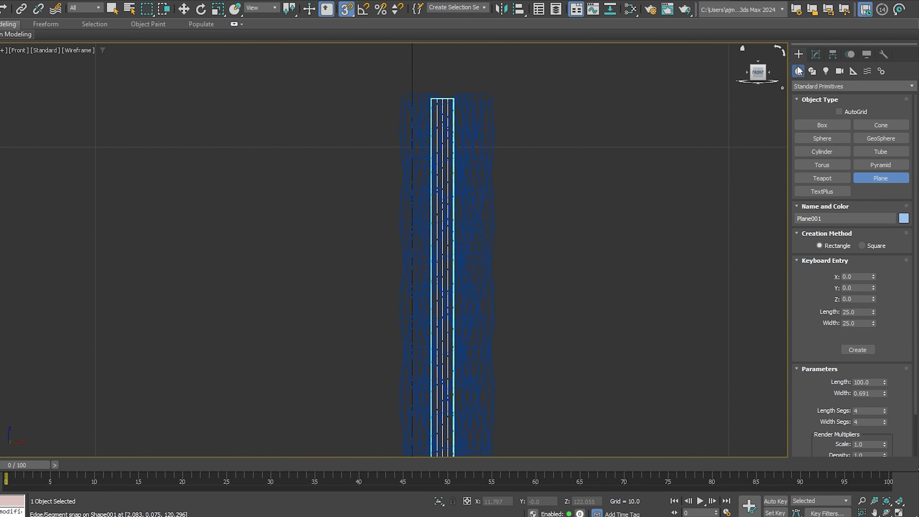
pyautogui.click(814, 55)
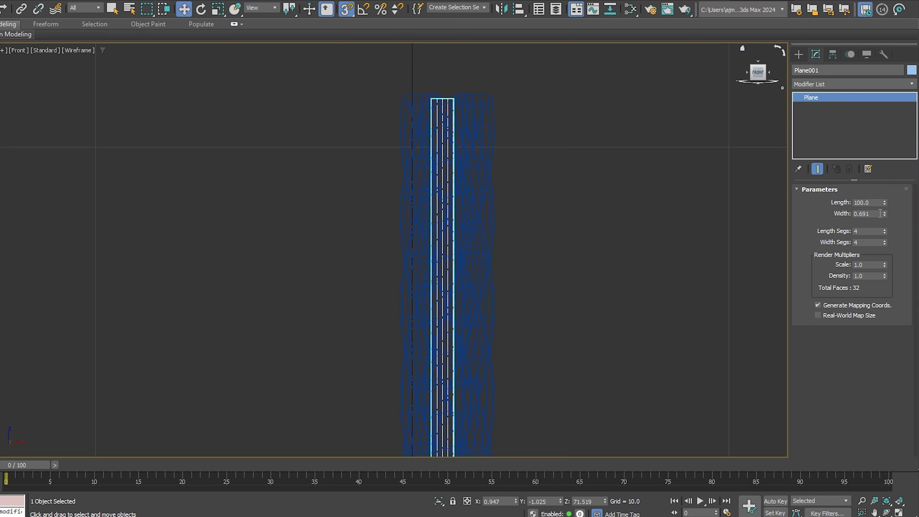
pyautogui.moveTo(885, 214); pyautogui.dragTo(852, 105)
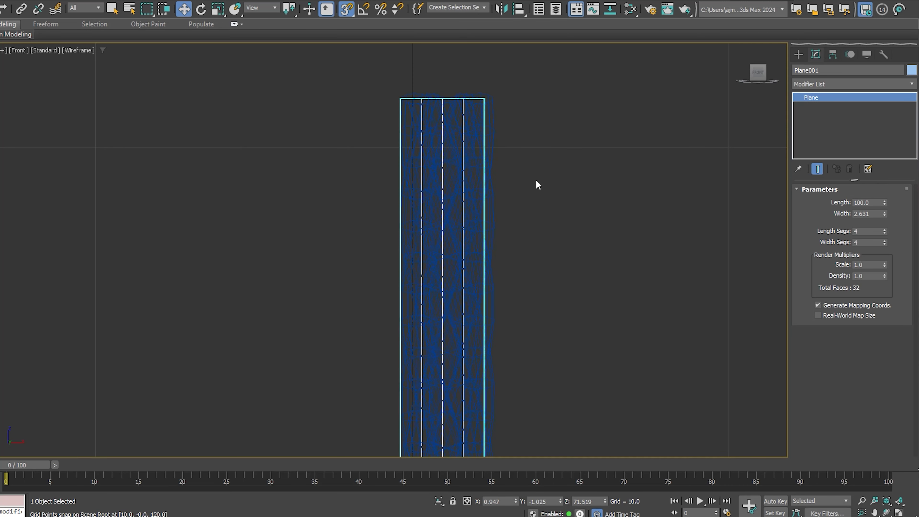
# Select the rope and the plane together, set their X and Y positions to 0, and clear the selection.
pyautogui.moveTo(373, 305); pyautogui.dragTo(373, 306)
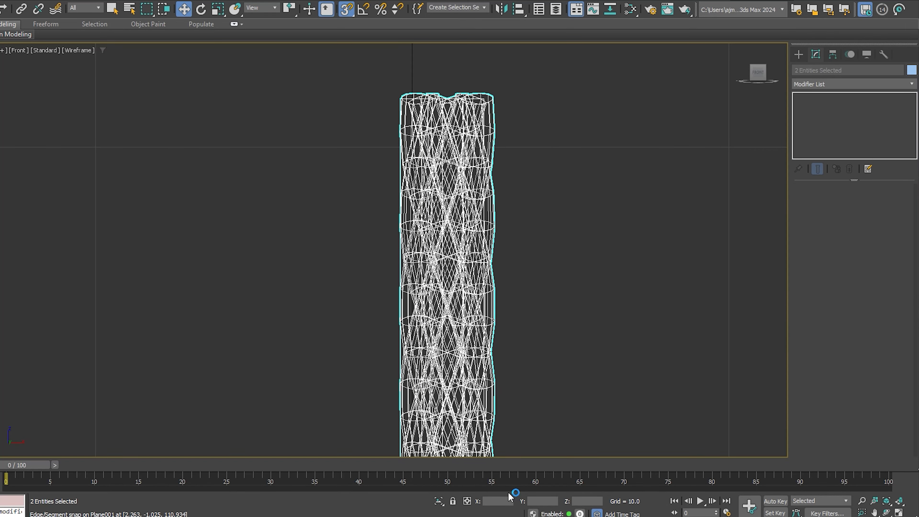
pyautogui.press('Tab')
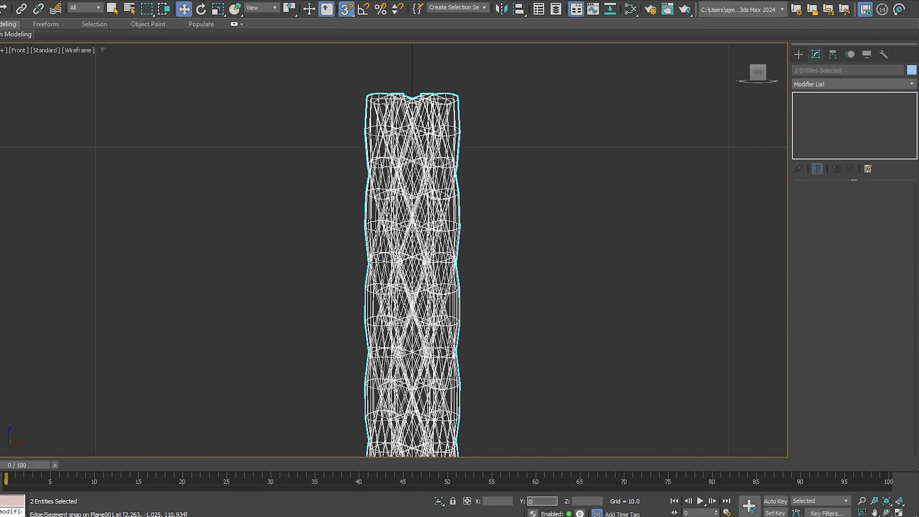
pyautogui.write('0')
pyautogui.press('Return')
pyautogui.click(481, 289)
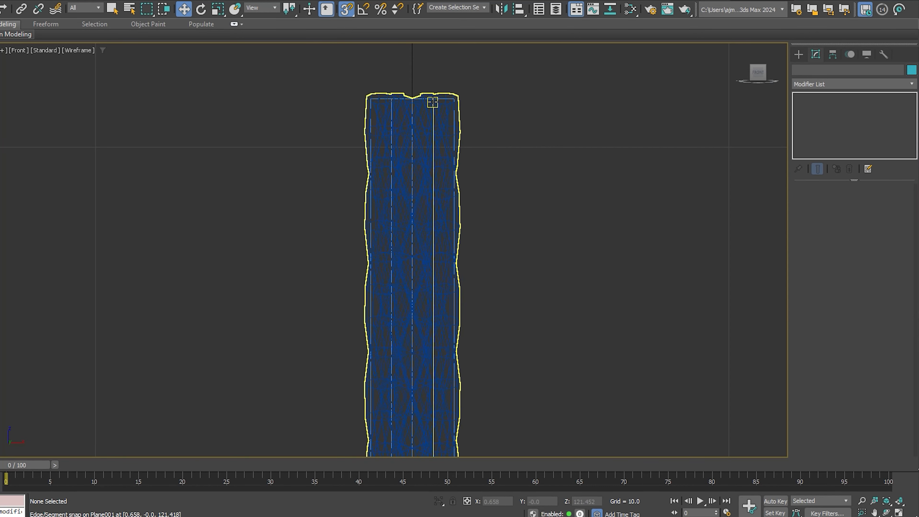
# Select the twisted rope and hide it in the perspective view.
pyautogui.click(452, 96)
pyautogui.scroll(-2, 578, 213)
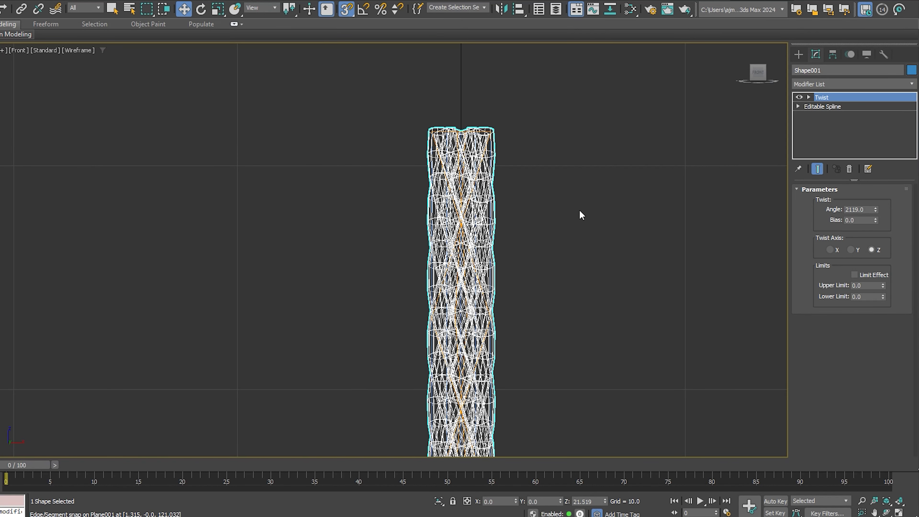
pyautogui.press('p')
pyautogui.rightClick(483, 219)
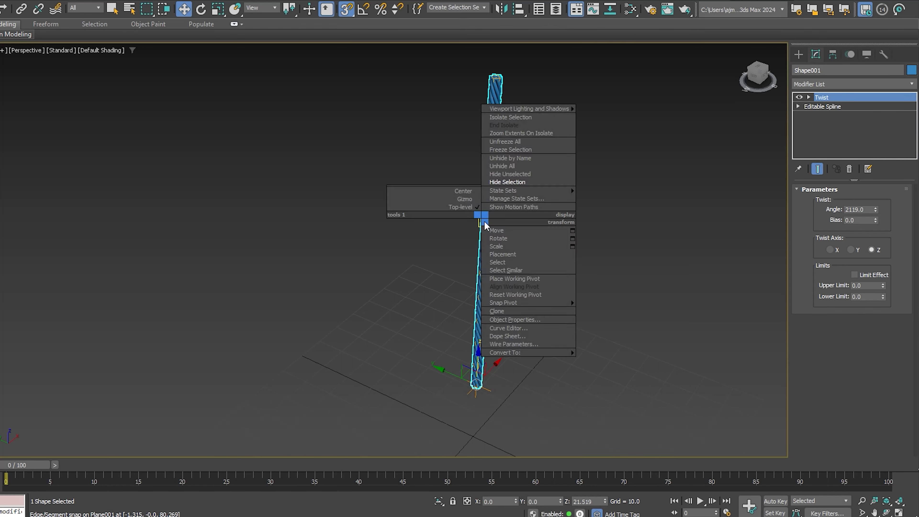
pyautogui.click(516, 184)
# Display edged faces and set the plane to 50 length segments and 1 width segment.
pyautogui.click(491, 152)
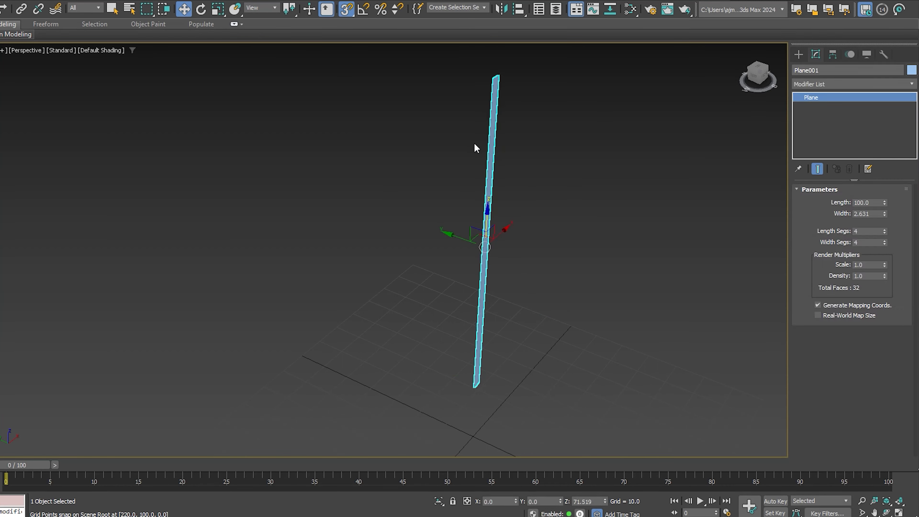
pyautogui.moveTo(500, 168)
pyautogui.keyDown('alt'); pyautogui.mouseDown(button='middle')
pyautogui.moveTo(470, 128)
pyautogui.moveTo(469, 155)
pyautogui.mouseUp(button='middle'); pyautogui.keyUp('alt')
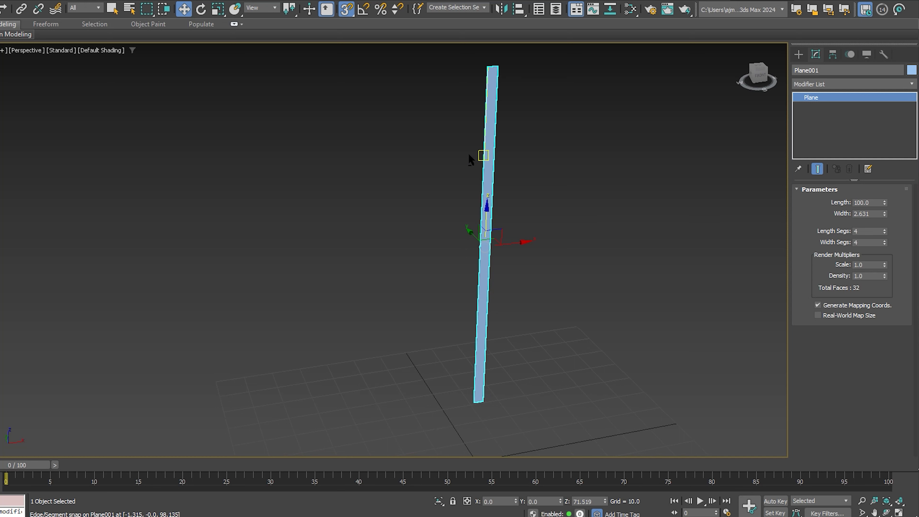
pyautogui.press('F4')
pyautogui.scroll(3, 481, 123)
pyautogui.click(865, 231)
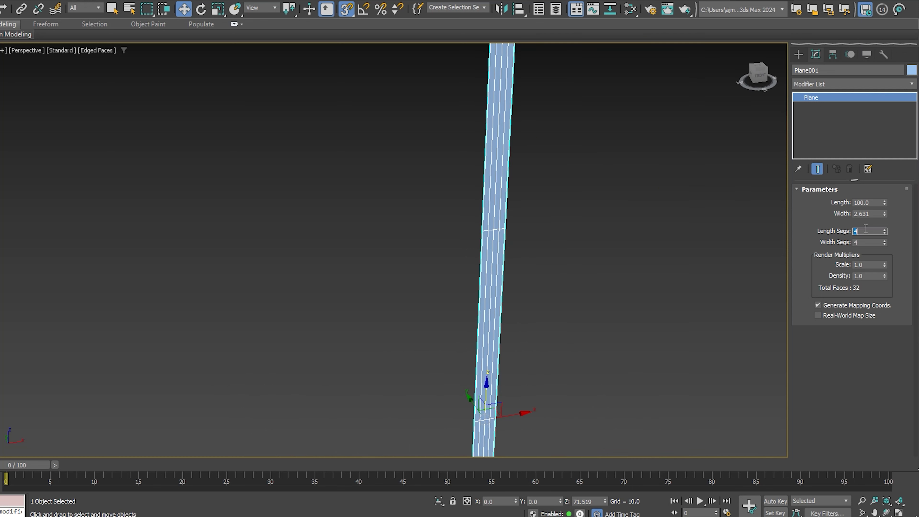
pyautogui.press('Tab')
pyautogui.write('1')
pyautogui.press('Return')
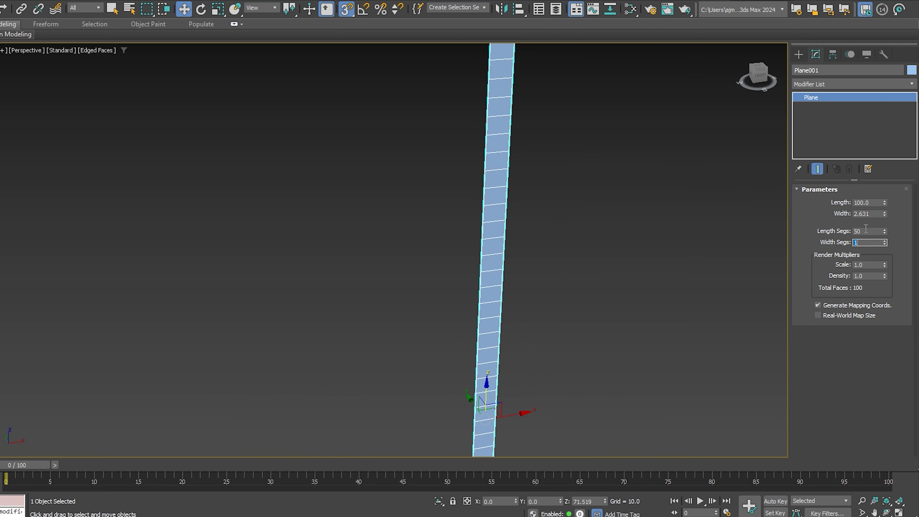
# Create a small dummy helper on the ground grid beside the plane in the perspective view.
pyautogui.scroll(-2, 550, 246)
pyautogui.press('f')
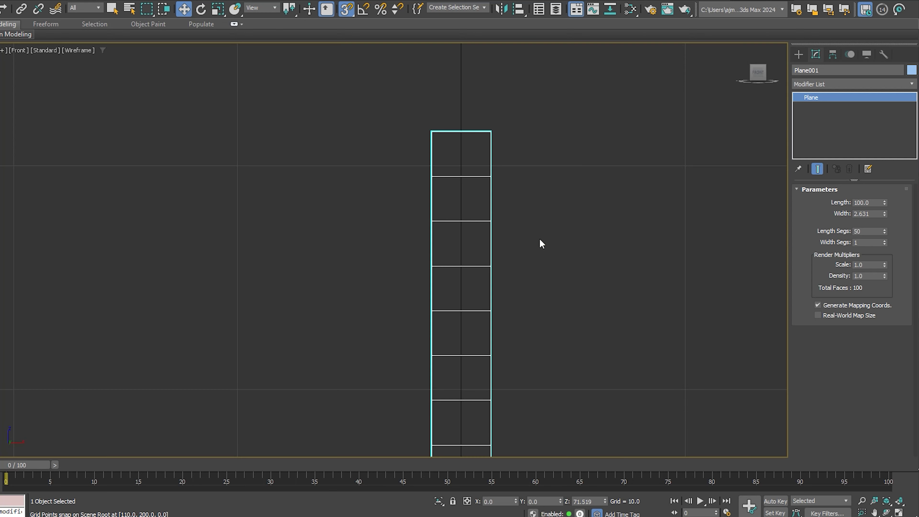
pyautogui.click(798, 55)
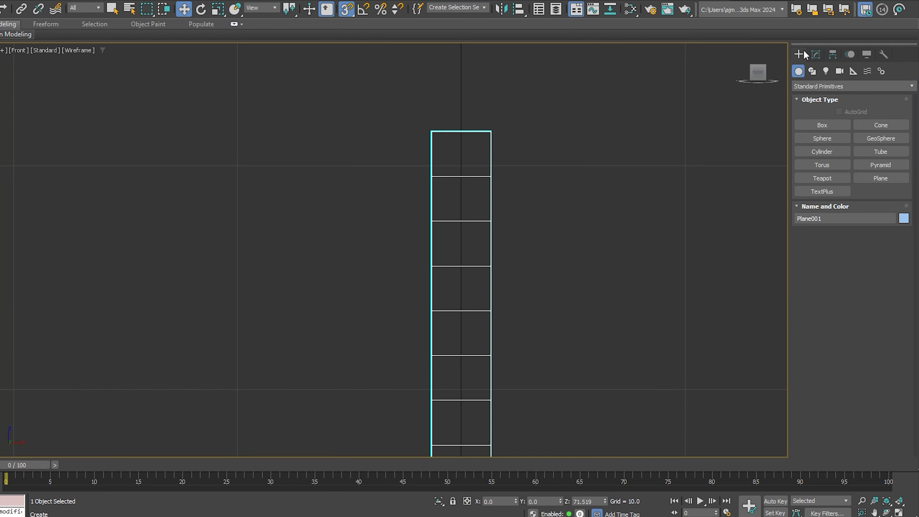
pyautogui.click(853, 71)
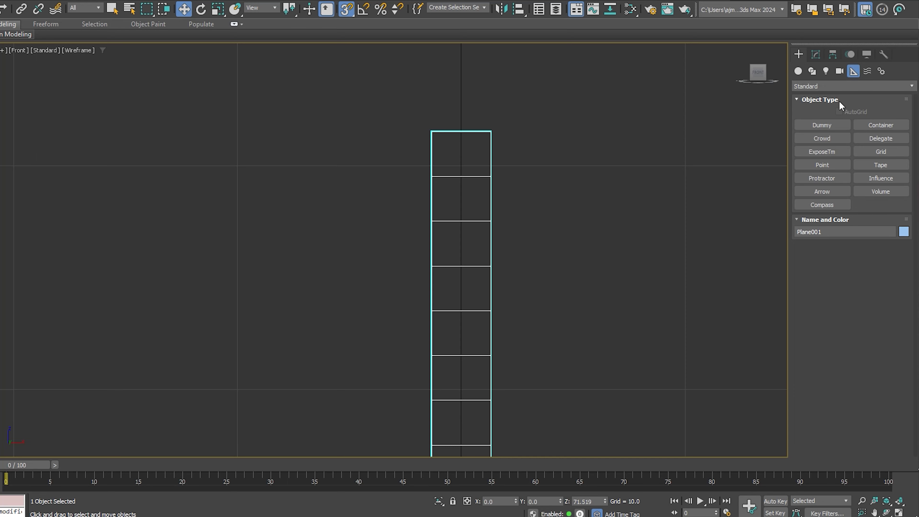
pyautogui.click(822, 125)
pyautogui.press('p')
pyautogui.moveTo(546, 351); pyautogui.dragTo(558, 361)
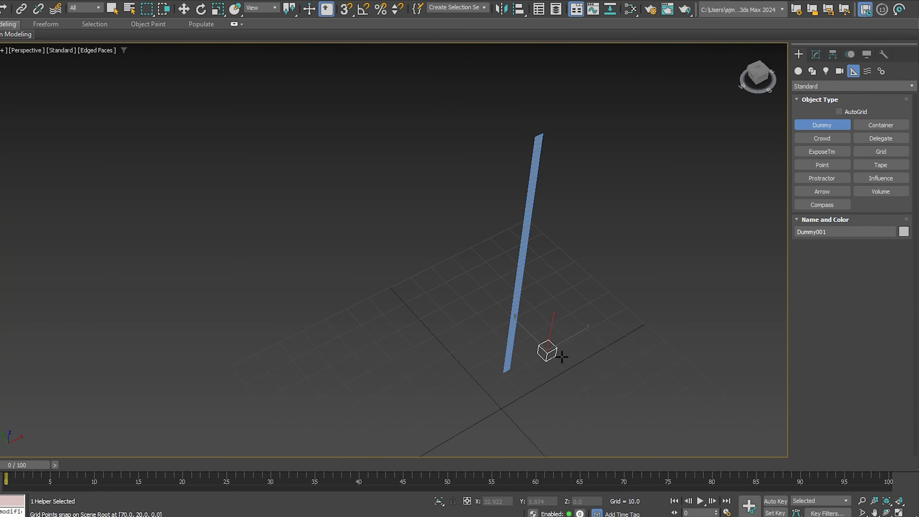
# Align the dummy to the plane's pivot point in X, Y and Z, and raise it to the strip's upper end at about Z 123.585.
pyautogui.hotkey('alt', 'a')
pyautogui.click(521, 254)
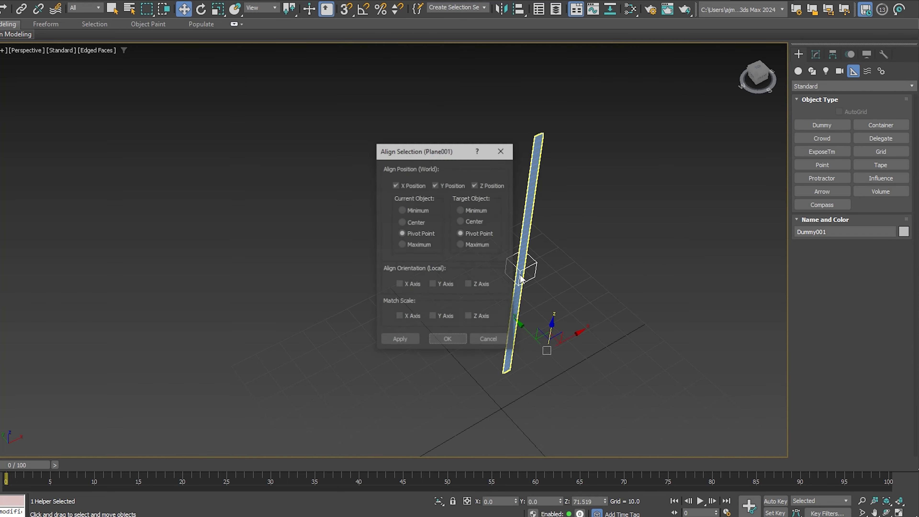
pyautogui.click(448, 339)
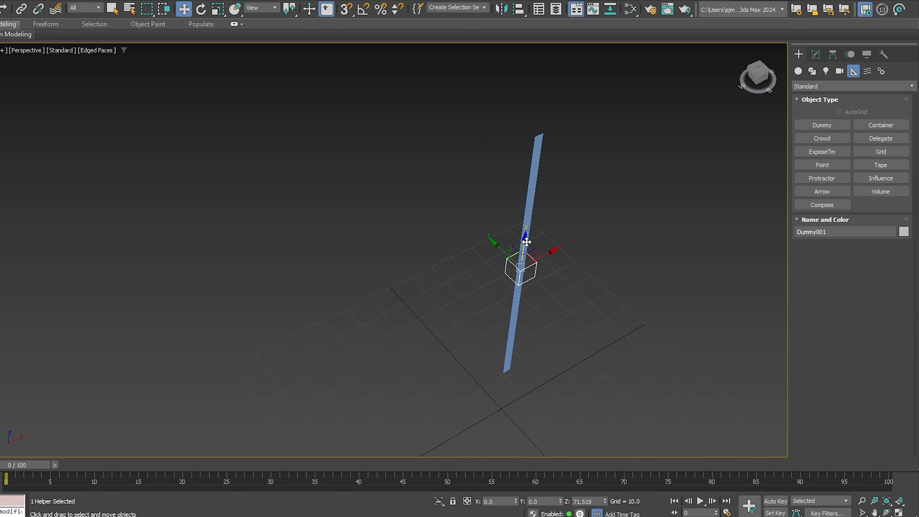
pyautogui.moveTo(526, 241); pyautogui.dragTo(537, 93)
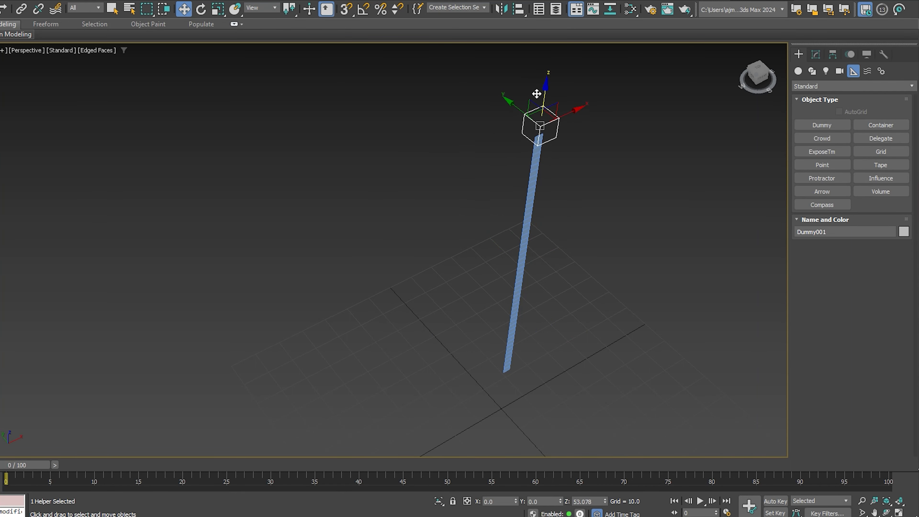
pyautogui.press('f')
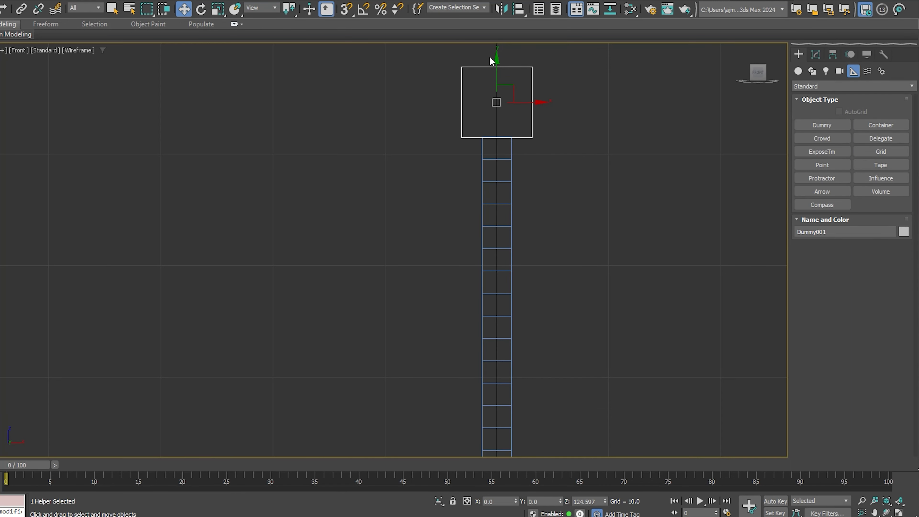
pyautogui.moveTo(498, 63); pyautogui.dragTo(499, 69)
pyautogui.moveTo(499, 70); pyautogui.dragTo(498, 76)
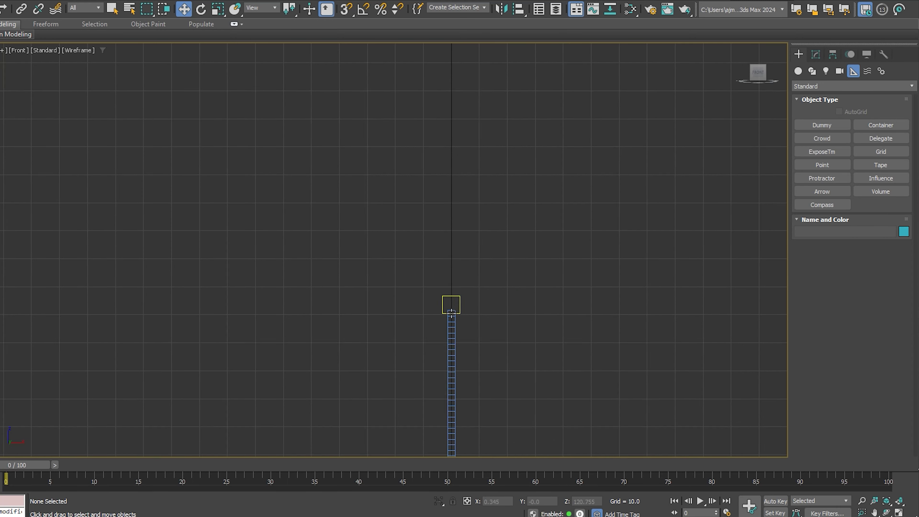
# Select the plane strip and apply the mCloth modifier to it.
pyautogui.scroll(7, 451, 314)
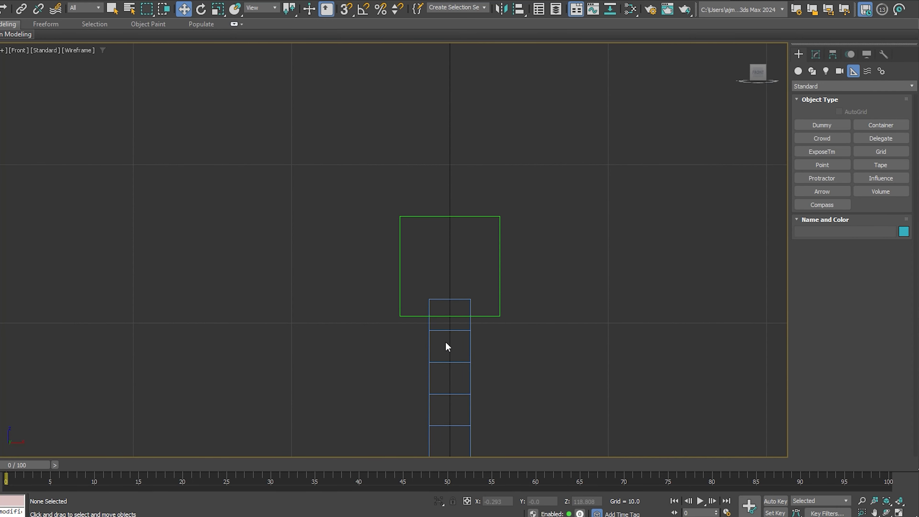
pyautogui.click(467, 367)
pyautogui.click(816, 54)
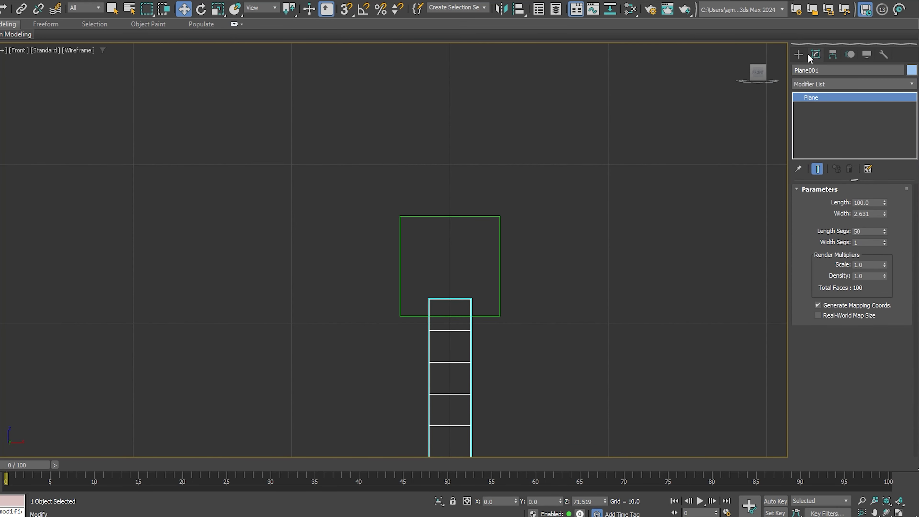
pyautogui.click(811, 89)
pyautogui.write('mc')
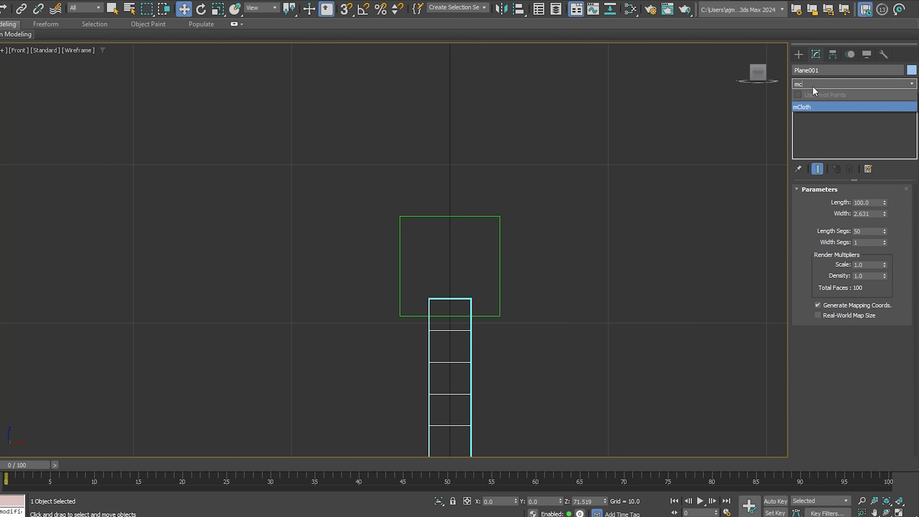
pyautogui.press('Return')
# Make an mCloth group from the plane's two uppermost vertices and constrain it to the dummy with a Node constraint.
pyautogui.press('1')
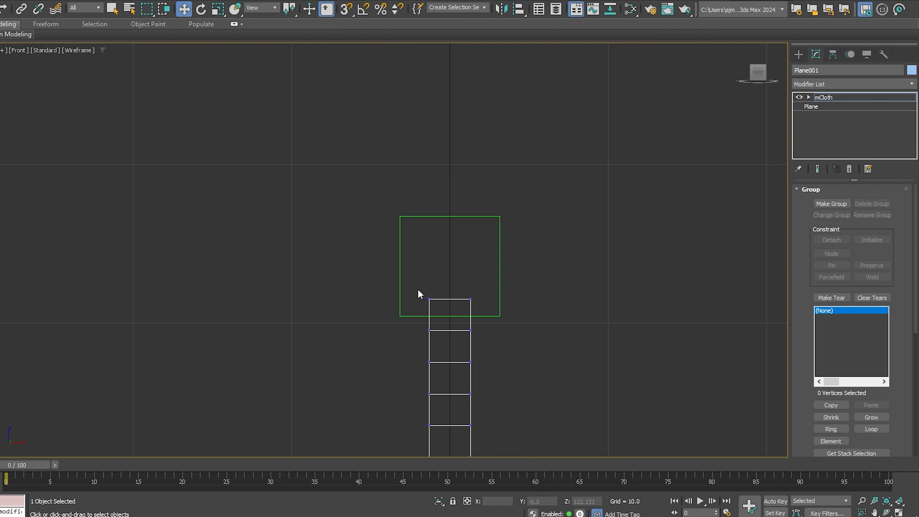
pyautogui.moveTo(474, 312); pyautogui.dragTo(474, 312)
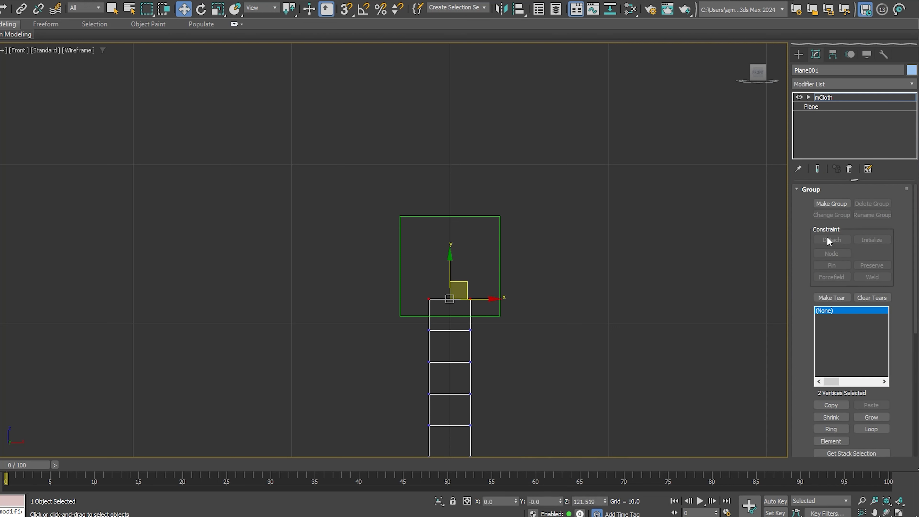
pyautogui.click(833, 205)
pyautogui.click(400, 272)
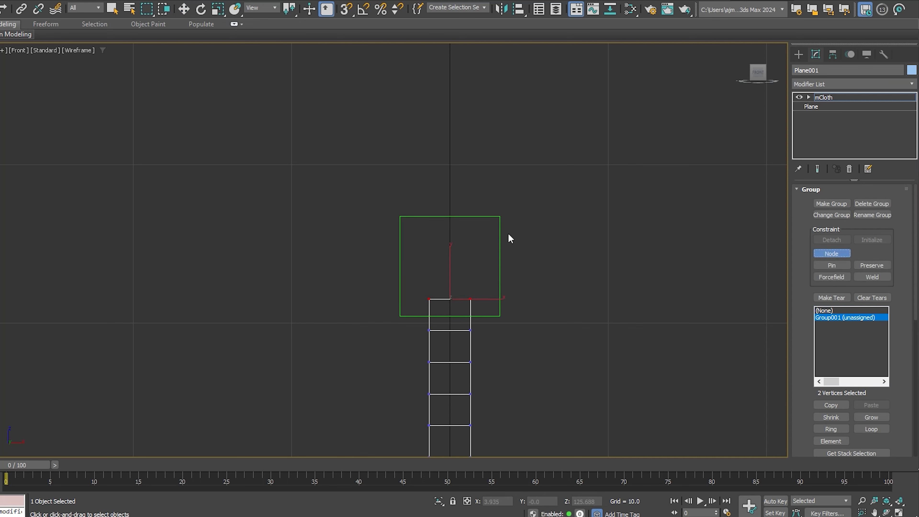
pyautogui.click(500, 237)
pyautogui.moveTo(636, 348); pyautogui.dragTo(667, 278, button='middle')
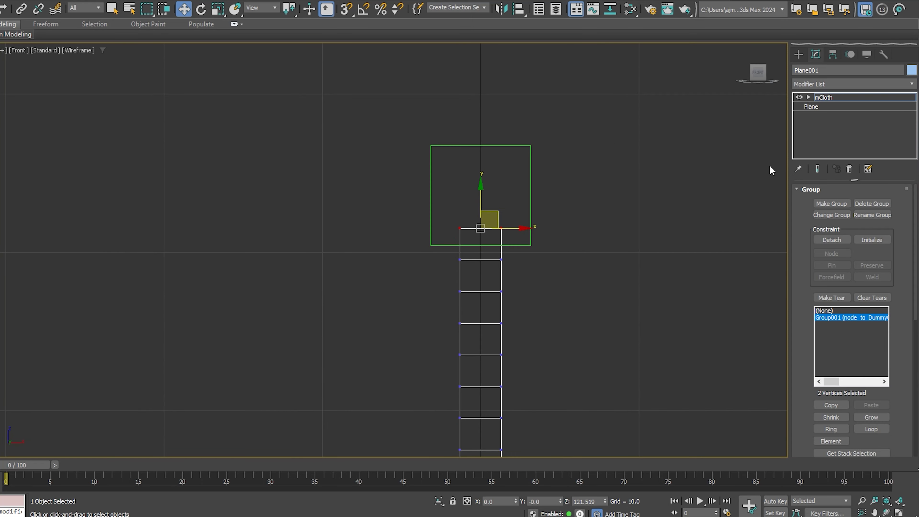
# Return to the top level of mCloth and set the fabric density to 5000.
pyautogui.click(825, 97)
pyautogui.scroll(-3, 900, 275)
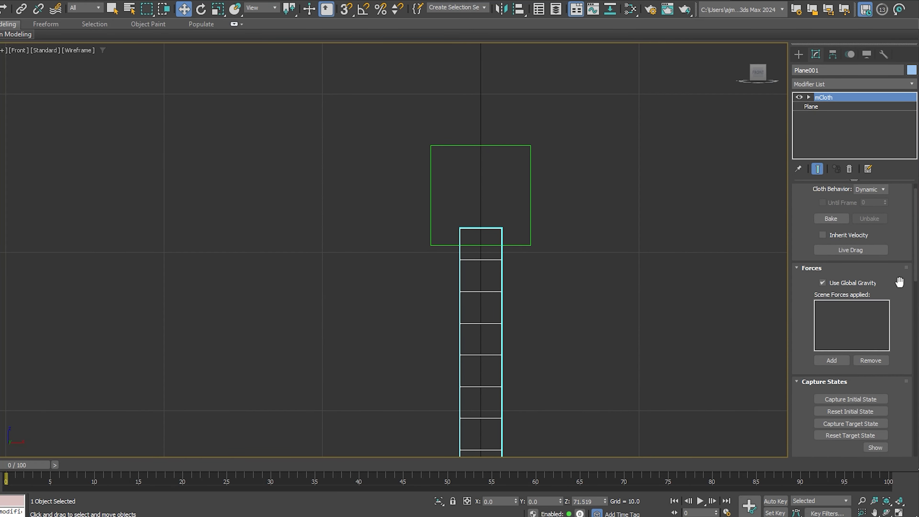
pyautogui.scroll(-4, 900, 275)
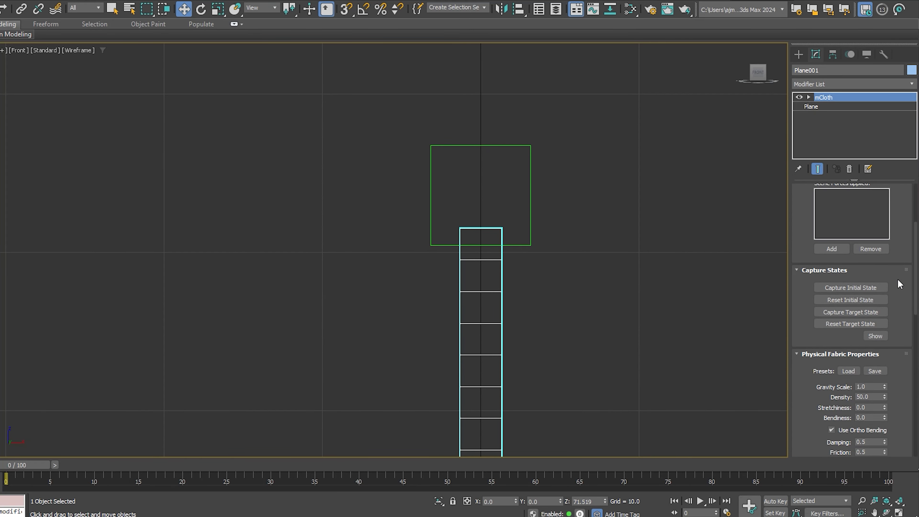
pyautogui.scroll(-5, 897, 280)
pyautogui.click(872, 270)
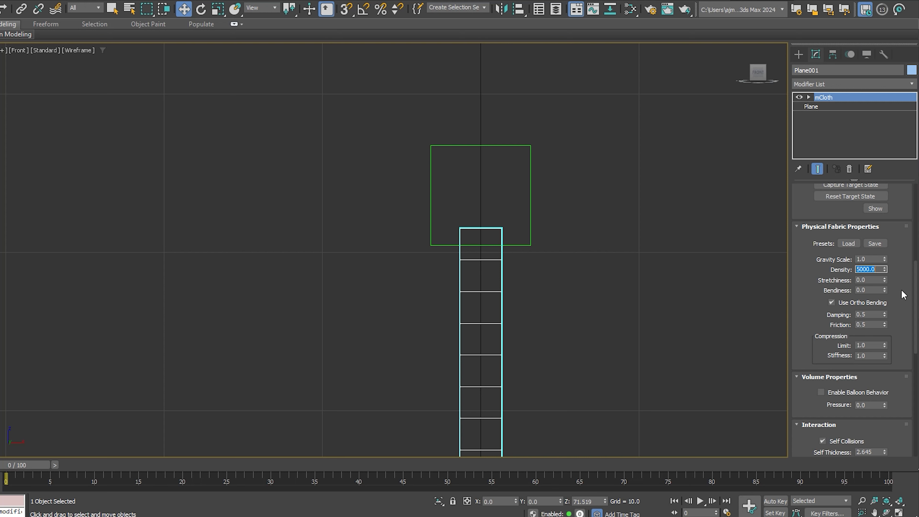
pyautogui.press('Return')
# Set the cloth's damping to 1.0 and friction to 0.2, and deselect the plane.
pyautogui.scroll(-1, 897, 307)
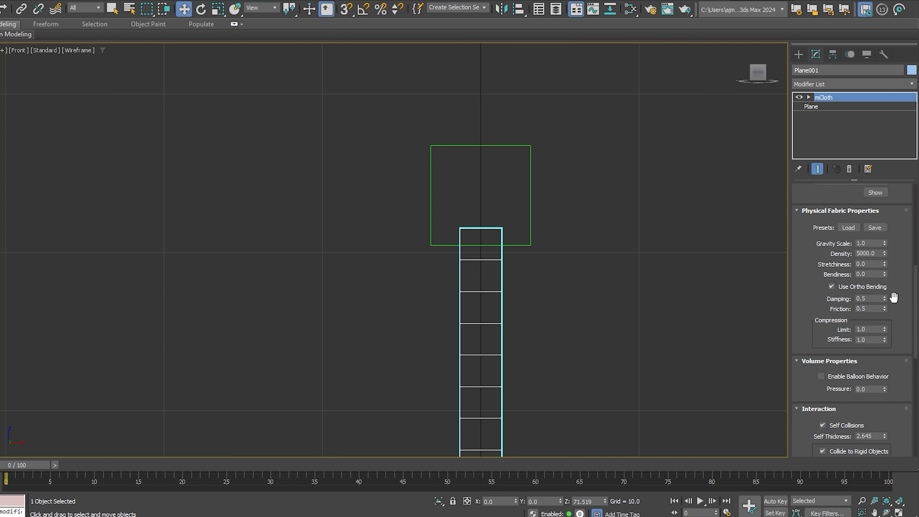
pyautogui.moveTo(885, 295); pyautogui.dragTo(891, 266)
pyautogui.scroll(-2, 901, 329)
pyautogui.click(876, 277)
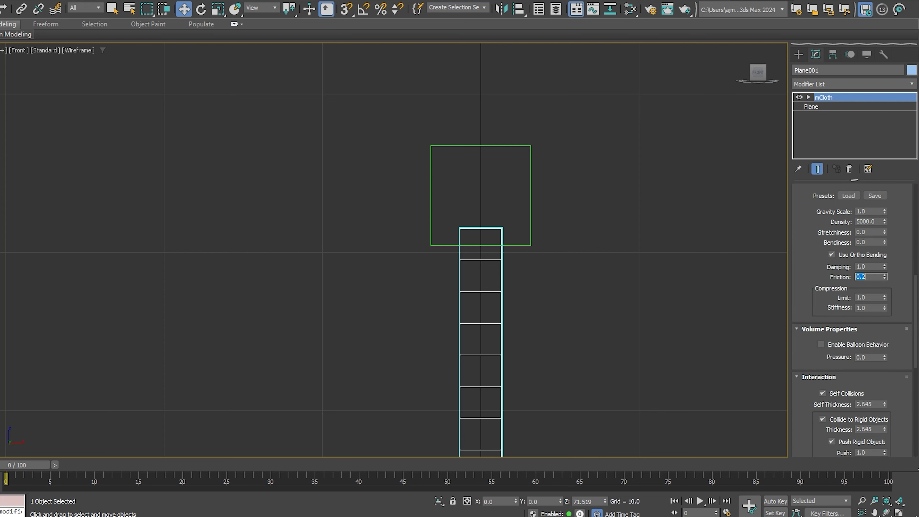
pyautogui.scroll(-6, 892, 315)
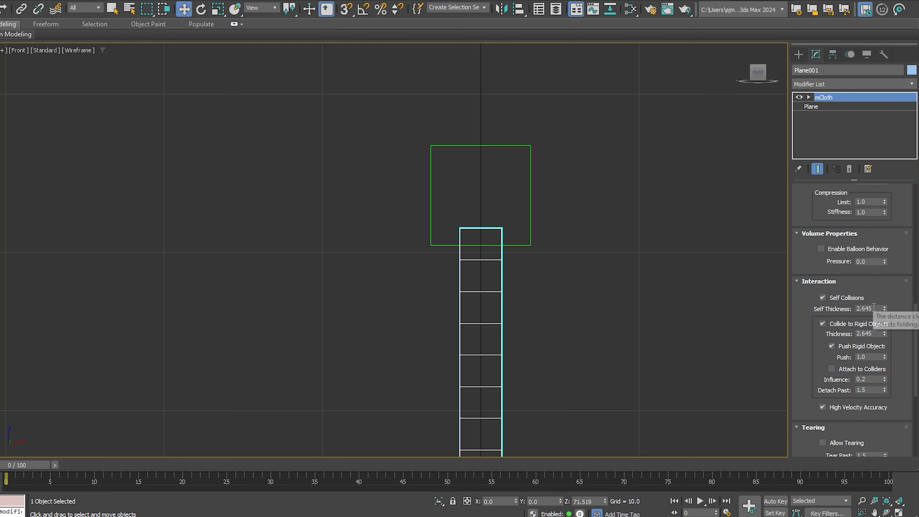
pyautogui.scroll(-2, 903, 330)
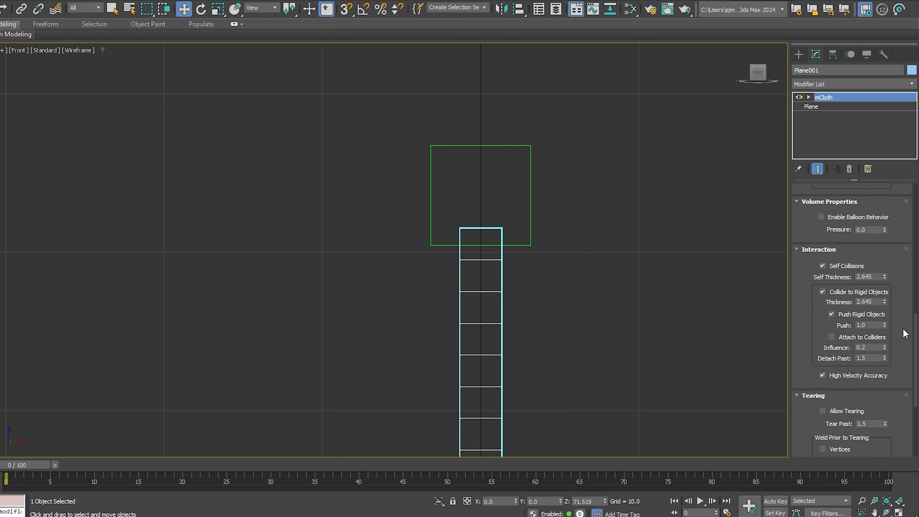
pyautogui.scroll(-1, 903, 329)
pyautogui.click(634, 327)
# Animate the dummy with Auto Key, moving it to about X 86 at frame 50, and copy its frame 0 key to frame 100.
pyautogui.scroll(-2, 555, 308)
pyautogui.moveTo(553, 303); pyautogui.dragTo(521, 191, button='middle')
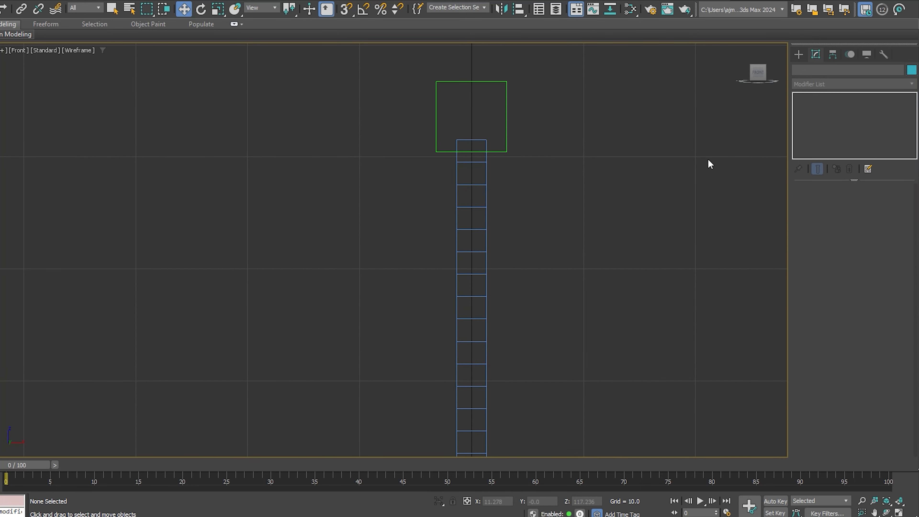
pyautogui.click(796, 56)
pyautogui.scroll(-3, 554, 290)
pyautogui.moveTo(553, 289); pyautogui.dragTo(525, 218, button='middle')
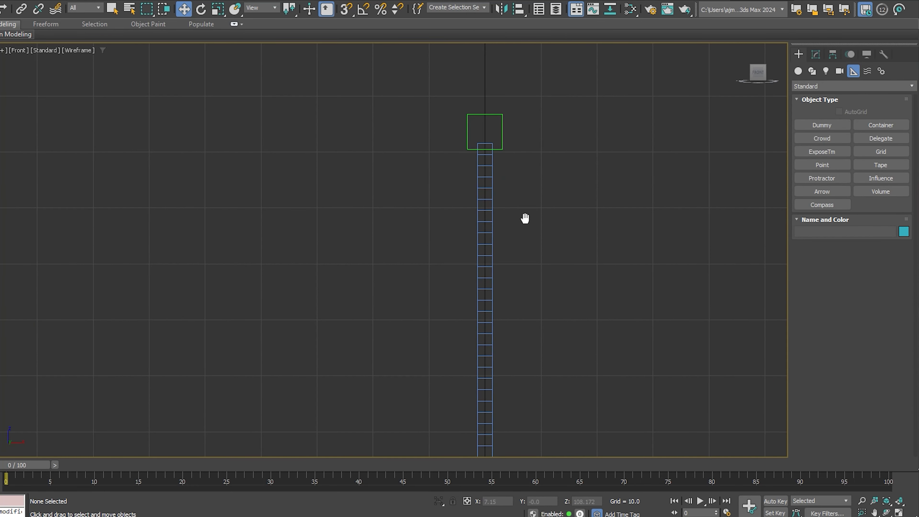
pyautogui.press('p')
pyautogui.click(529, 127)
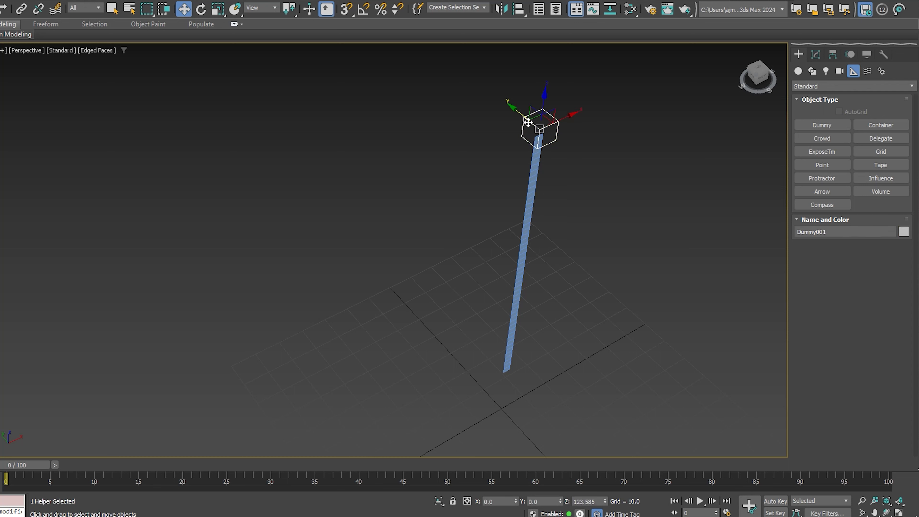
pyautogui.press('n')
pyautogui.moveTo(9, 467); pyautogui.dragTo(443, 456)
pyautogui.press('w')
pyautogui.scroll(-3, 505, 343)
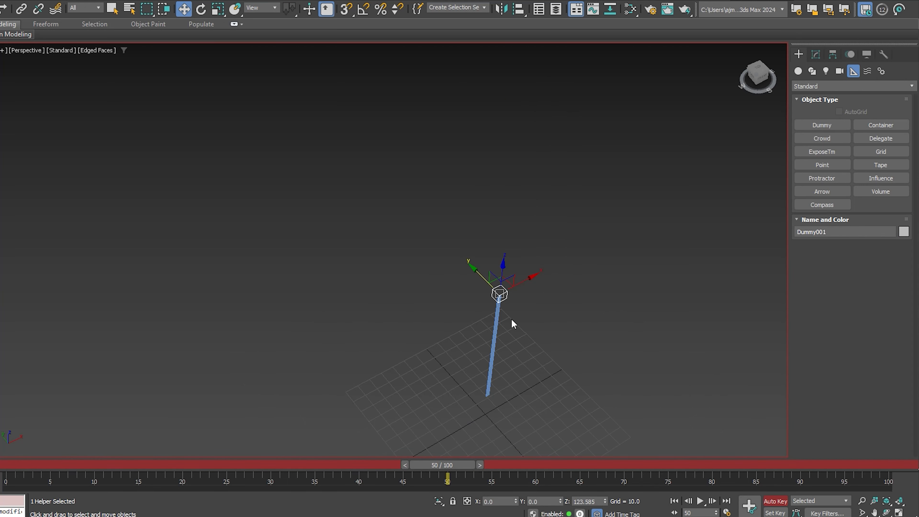
pyautogui.moveTo(517, 288); pyautogui.dragTo(648, 254)
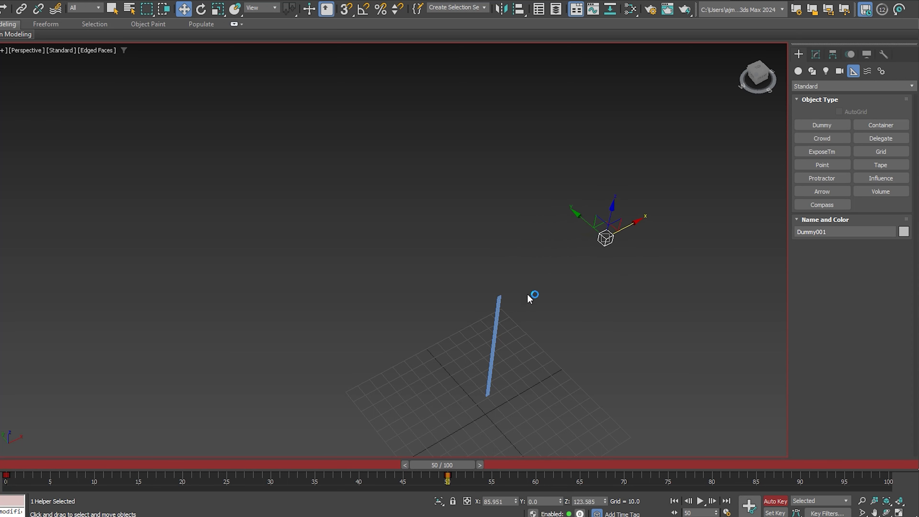
pyautogui.keyDown('shift'); pyautogui.moveTo(5, 475); pyautogui.dragTo(810, 474); pyautogui.keyUp('shift')
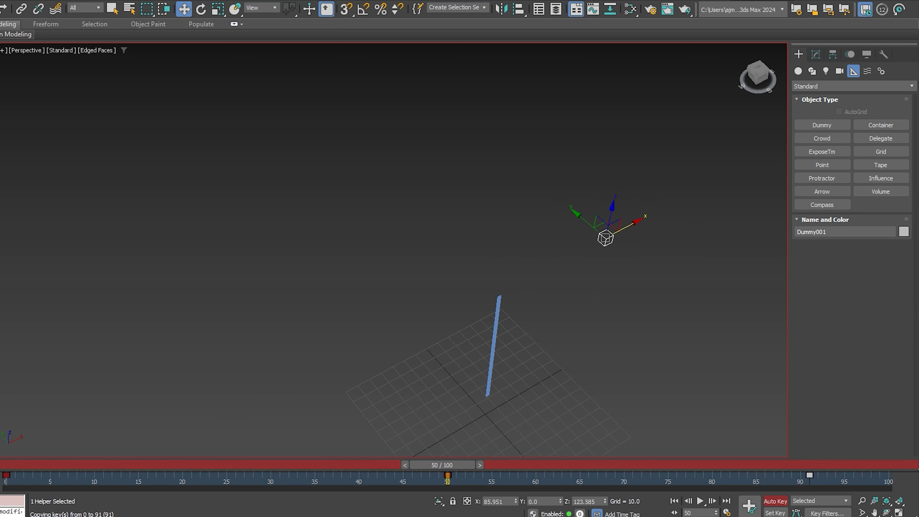
pyautogui.keyDown('shift'); pyautogui.moveTo(879, 475); pyautogui.dragTo(888, 474); pyautogui.keyUp('shift')
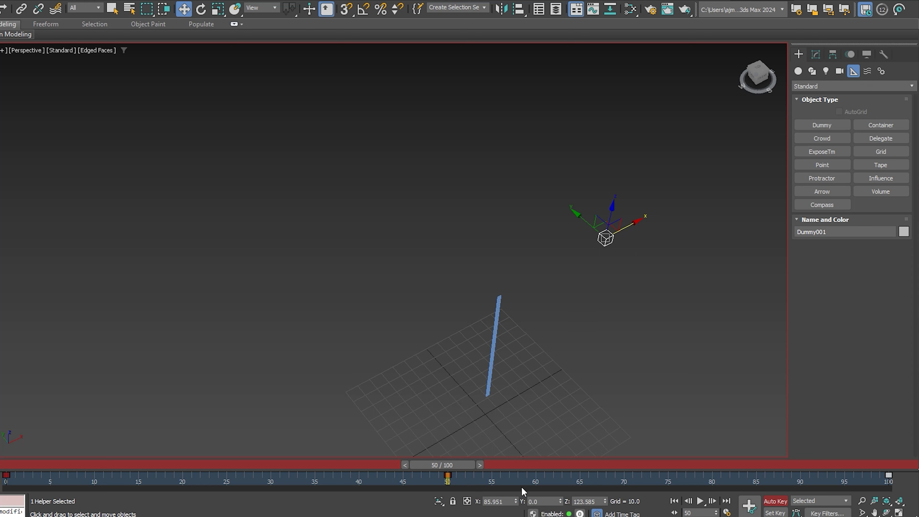
# Play back the dummy's animation briefly, stop it, and turn off Auto Key.
pyautogui.press('/')
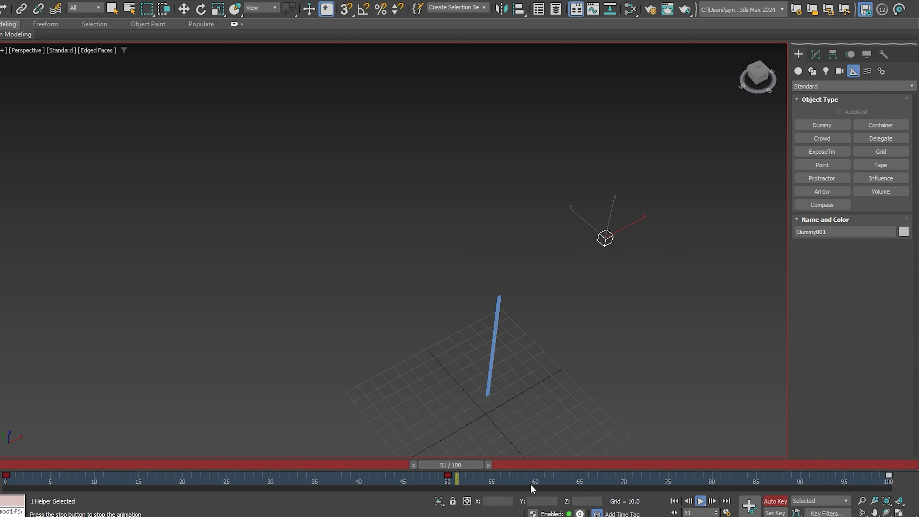
pyautogui.press('/')
pyautogui.moveTo(525, 393); pyautogui.dragTo(556, 340, button='middle')
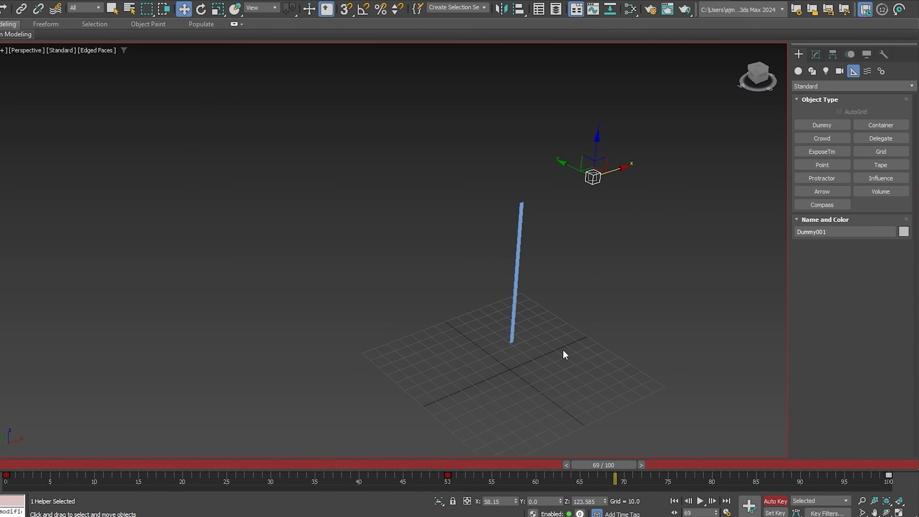
pyautogui.press('n')
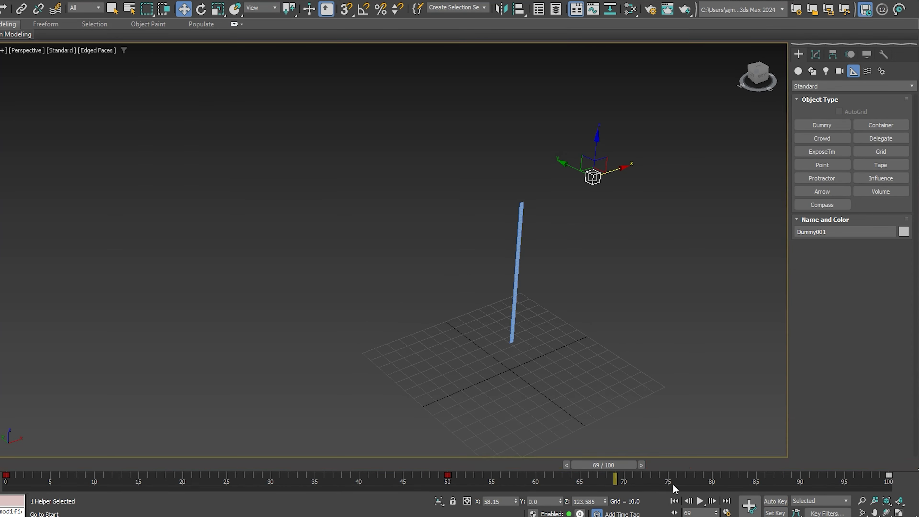
# Create a box about 36 long, 24 wide and 31 high on the grid beside the hanging strip.
pyautogui.click(802, 72)
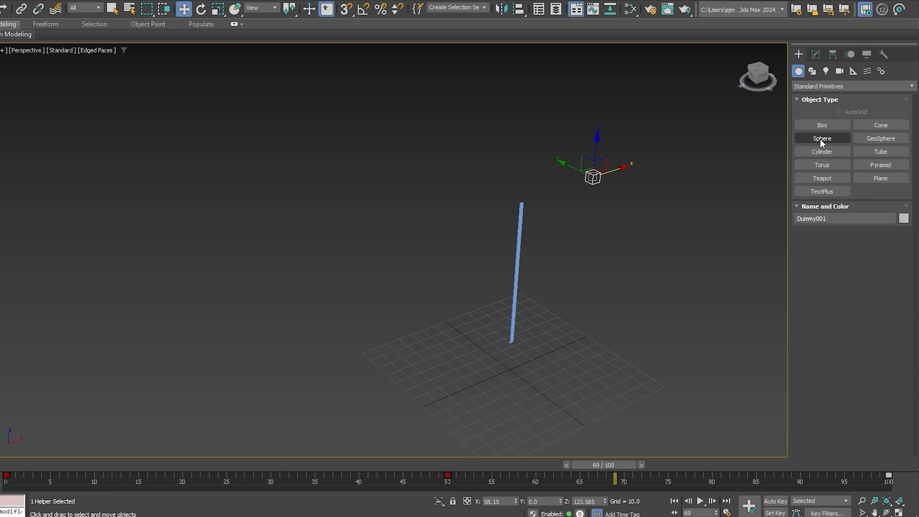
pyautogui.click(821, 126)
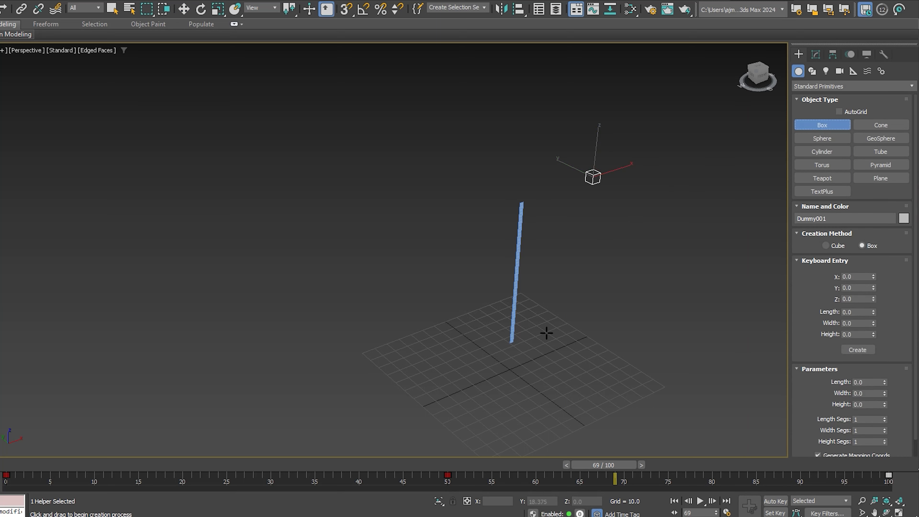
pyautogui.moveTo(547, 333); pyautogui.dragTo(556, 368)
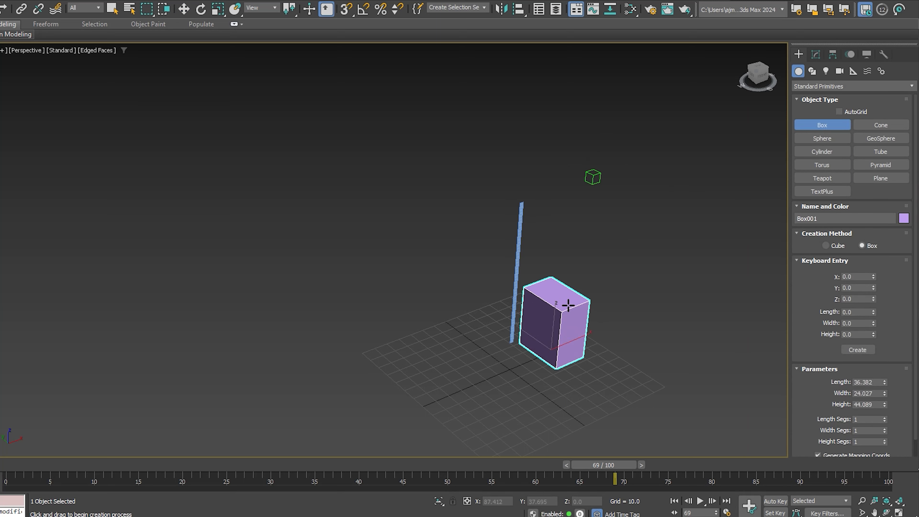
pyautogui.click(566, 324)
pyautogui.keyDown('alt'); pyautogui.moveTo(568, 340); pyautogui.dragTo(570, 362, button='middle'); pyautogui.keyUp('alt')
# Animate the box with Auto Key, moving it to about X -50 at frame 50, and copy its frame 0 key to frame 100.
pyautogui.press('n')
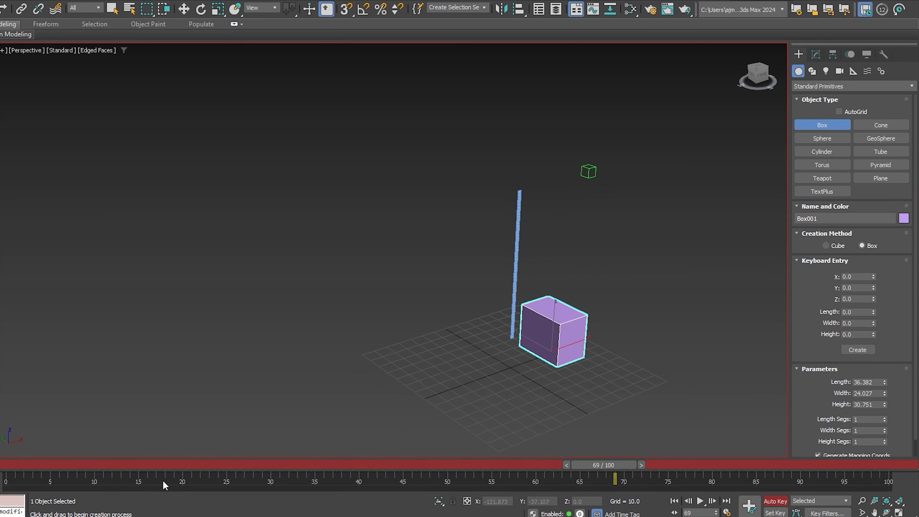
pyautogui.moveTo(600, 466); pyautogui.dragTo(448, 444)
pyautogui.press('w')
pyautogui.moveTo(574, 343); pyautogui.dragTo(471, 375)
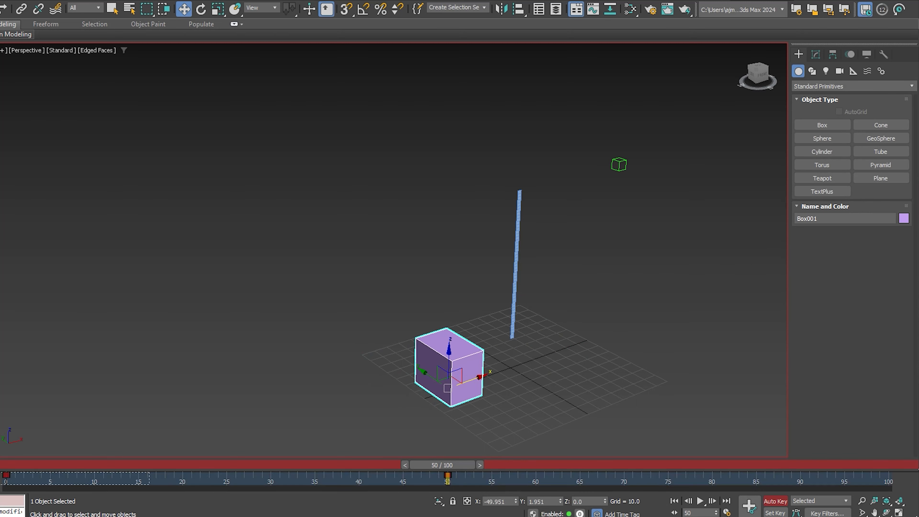
pyautogui.keyDown('shift'); pyautogui.moveTo(7, 474); pyautogui.dragTo(888, 475); pyautogui.keyUp('shift')
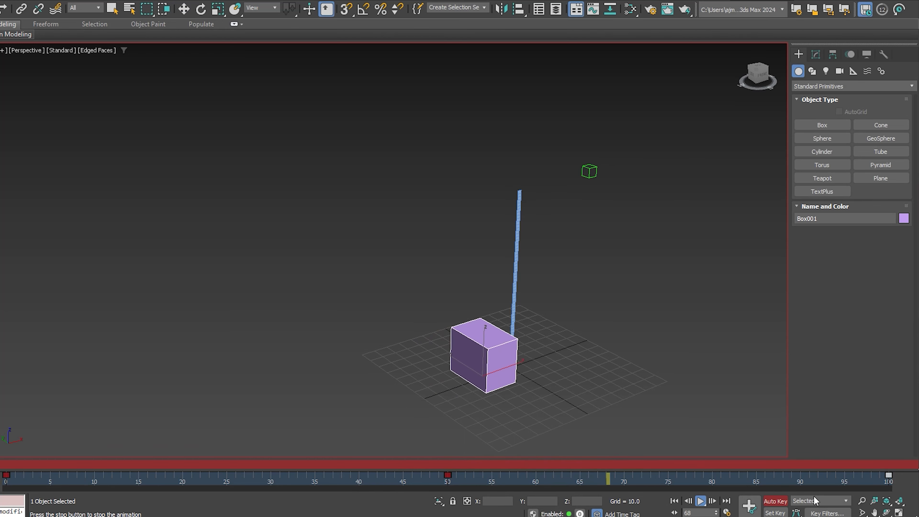
# Play back the box's animation, stop it, return to frame 0, and turn off Auto Key.
pyautogui.press('/')
pyautogui.press('/')
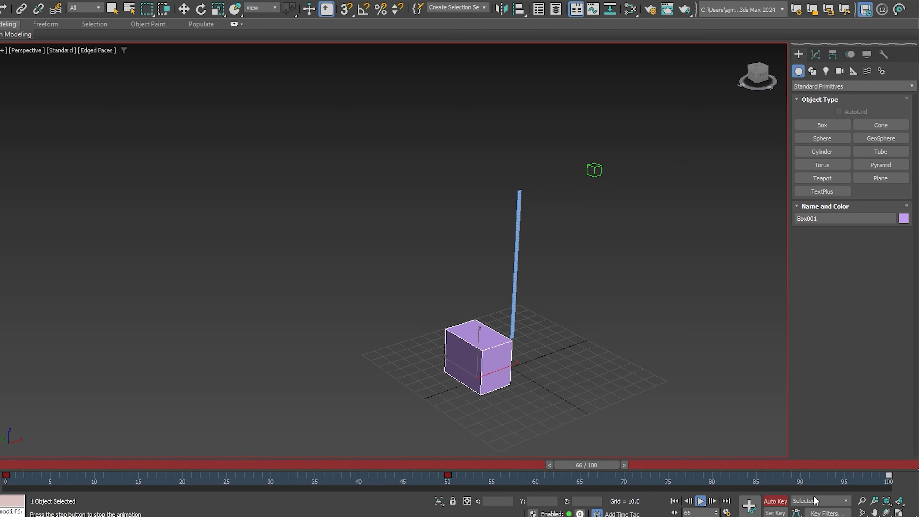
pyautogui.press('/')
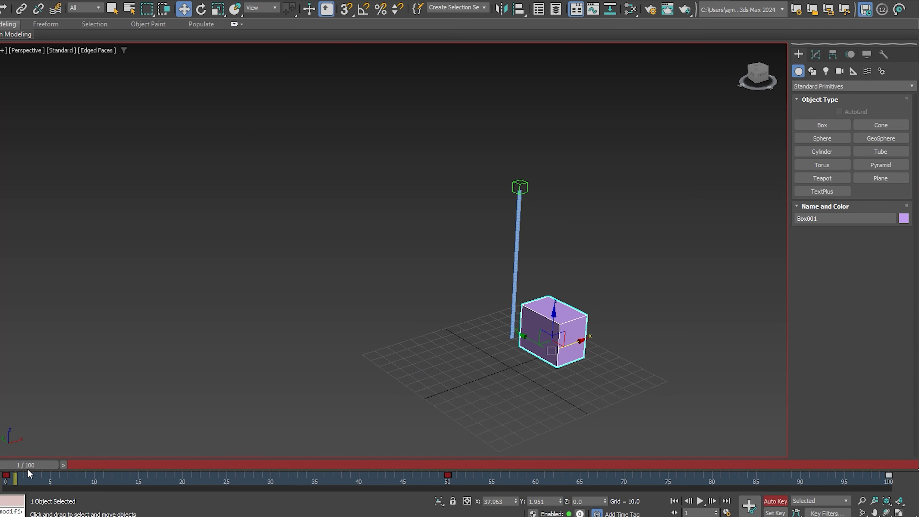
pyautogui.moveTo(8, 467); pyautogui.dragTo(0, 467)
pyautogui.press('n')
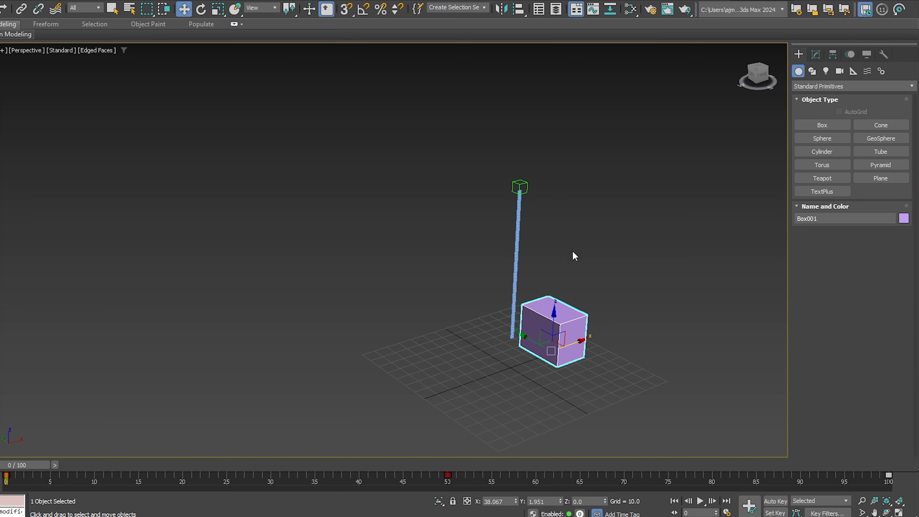
# Show the MassFX Toolbar and place it over the upper part of the viewport, leaving nothing selected.
pyautogui.scroll(3, 516, 293)
pyautogui.click(513, 293)
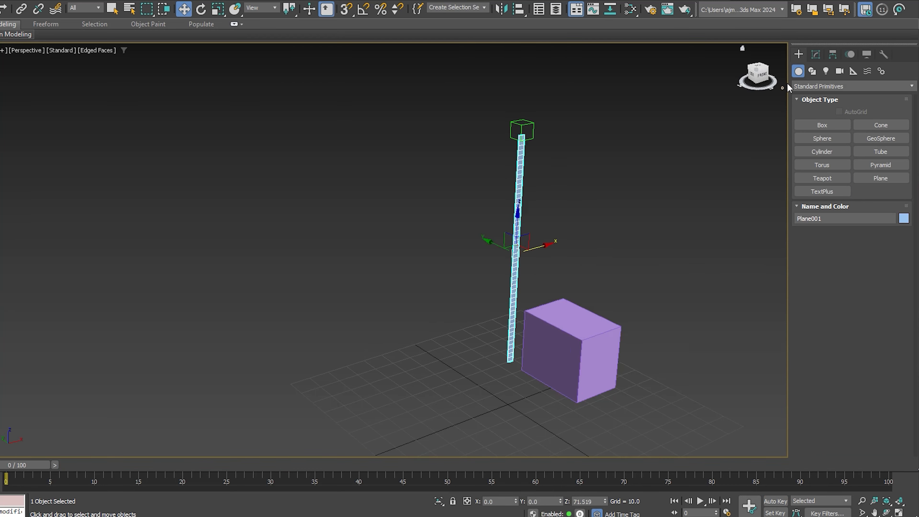
pyautogui.click(688, 61)
pyautogui.rightClick(620, 3)
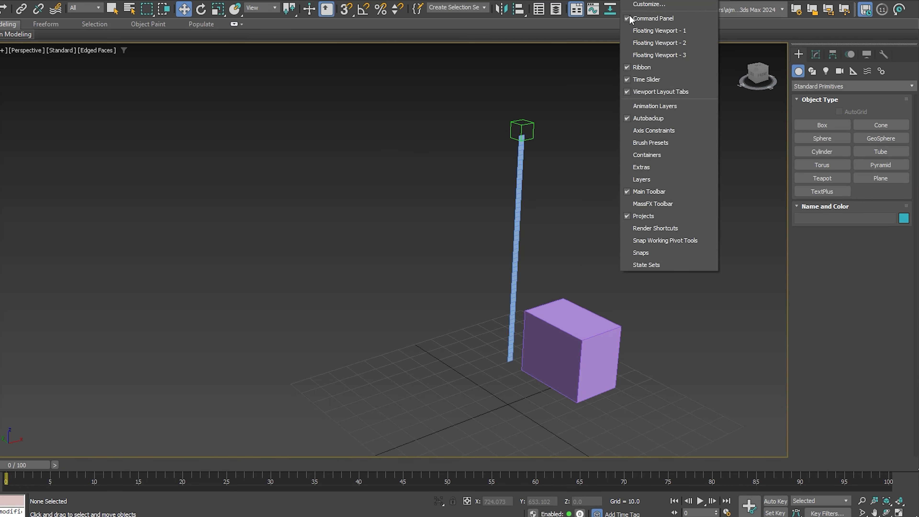
pyautogui.click(660, 204)
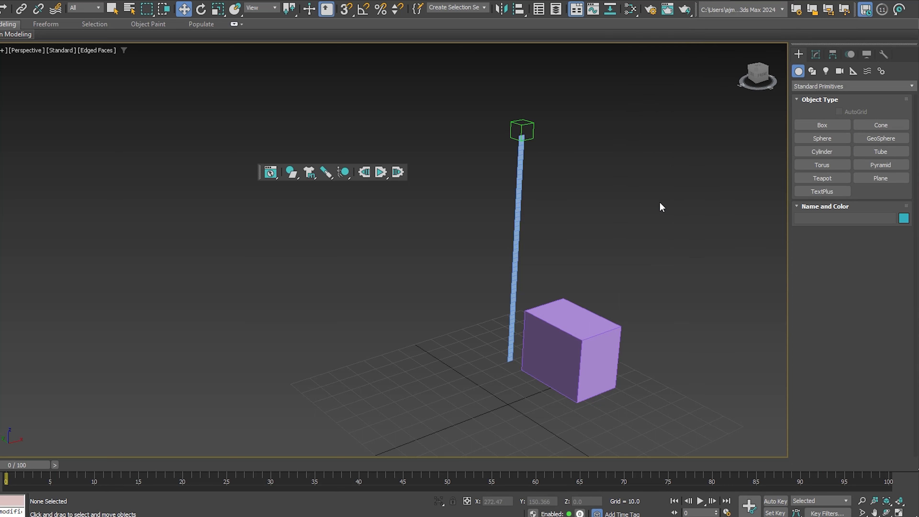
pyautogui.moveTo(261, 174); pyautogui.dragTo(255, 114)
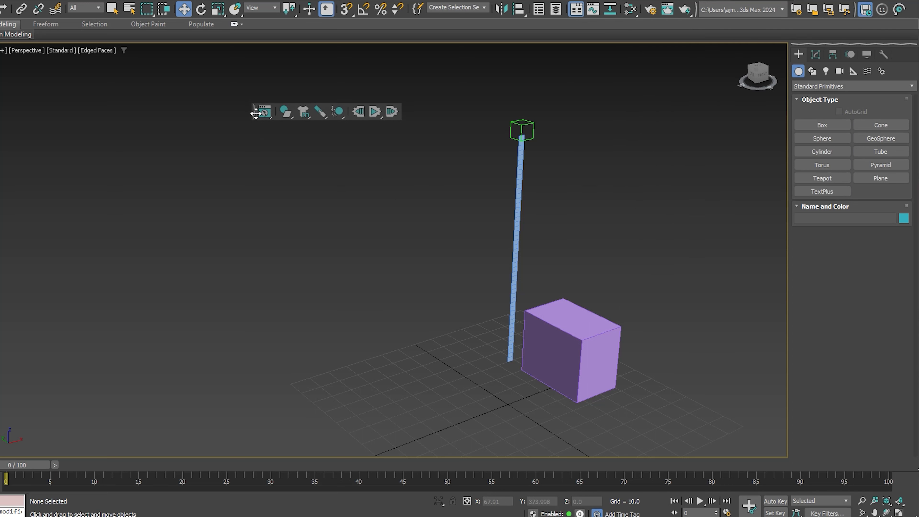
# Make the box a MassFX rigid body of Kinematic type with the Steel physical material preset.
pyautogui.click(553, 363)
pyautogui.click(285, 113)
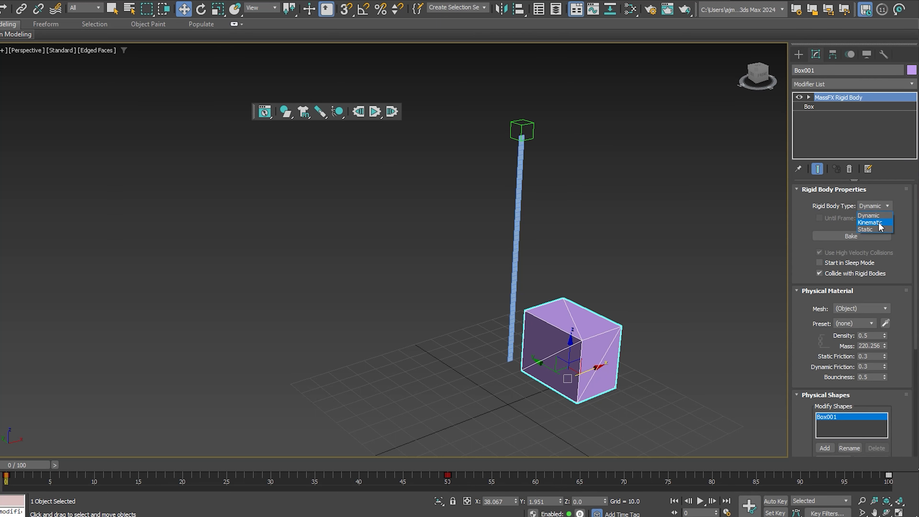
pyautogui.click(873, 223)
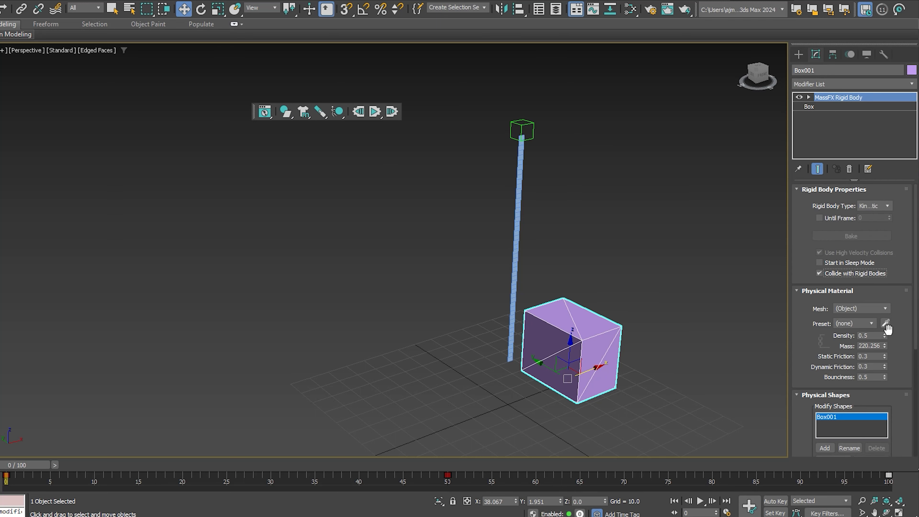
pyautogui.scroll(-5, 890, 350)
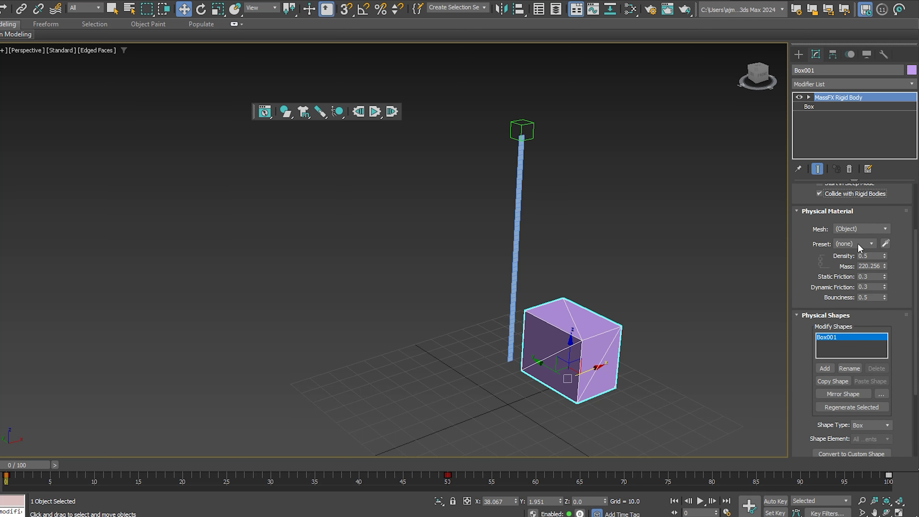
pyautogui.click(858, 244)
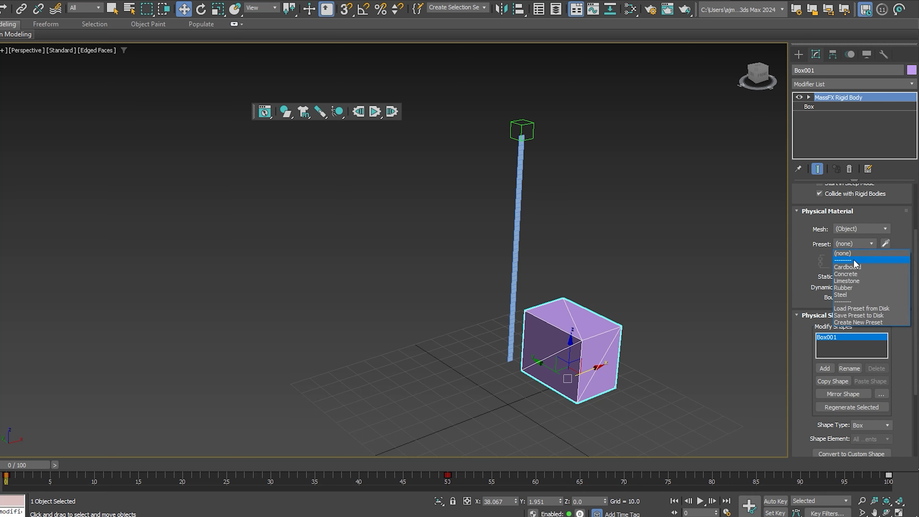
pyautogui.click(863, 294)
pyautogui.scroll(-7, 899, 325)
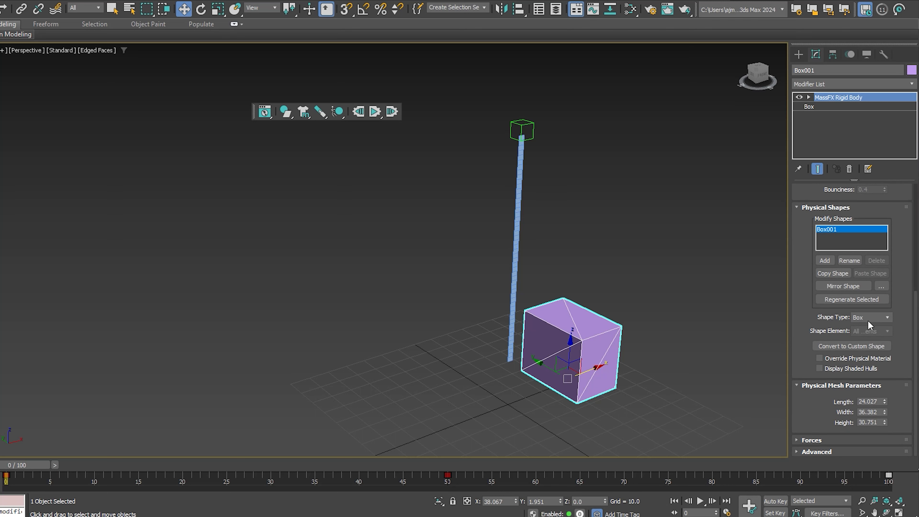
# Deselect the box, run the MassFX simulation to check how the strip swings, and reset the simulation.
pyautogui.click(369, 305)
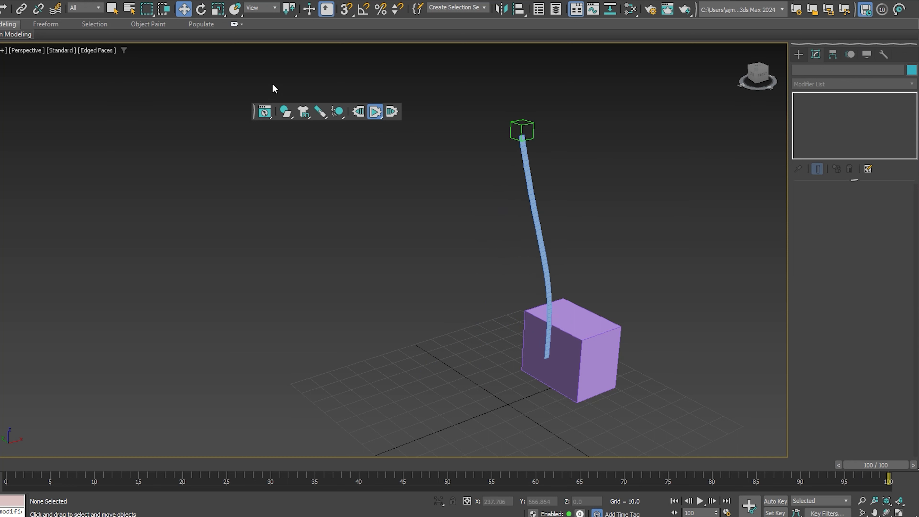
pyautogui.click(359, 113)
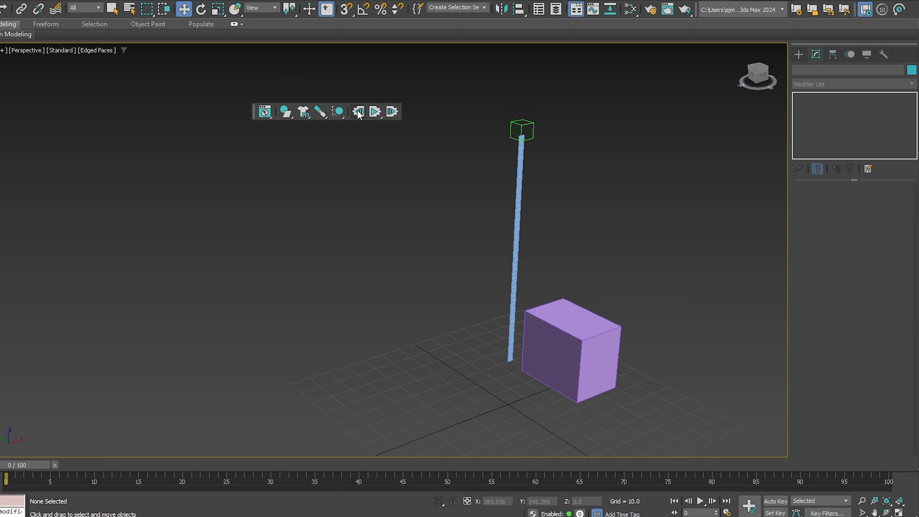
# Unhide all objects and delete the plain cylinder overlapping the twisted rope.
pyautogui.rightClick(141, 154)
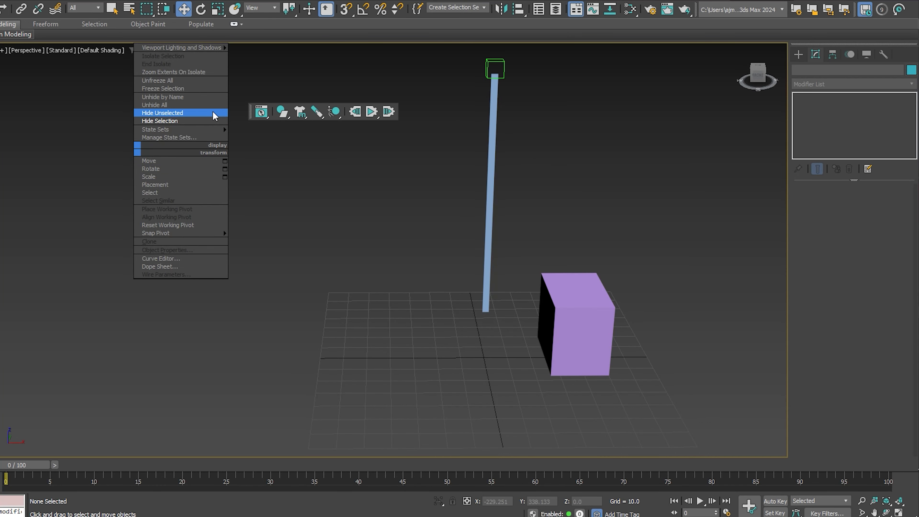
pyautogui.click(216, 105)
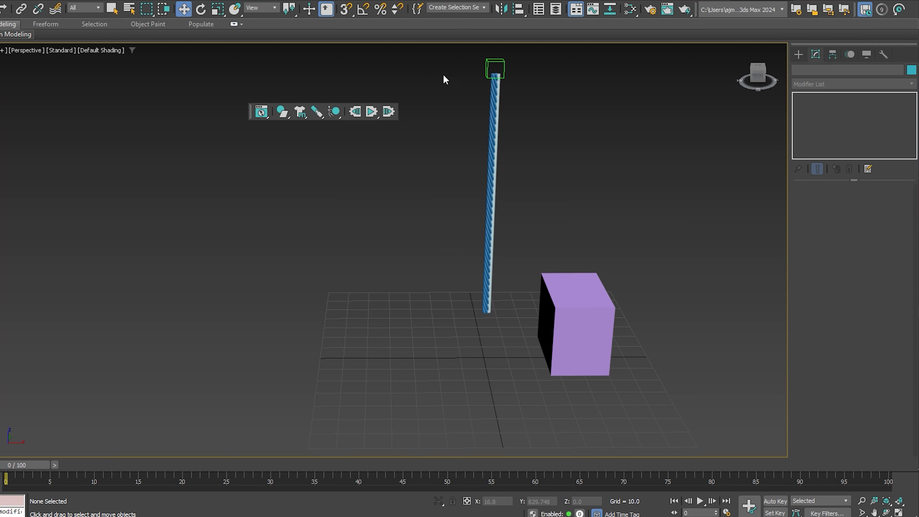
pyautogui.scroll(10, 520, 104)
pyautogui.click(520, 104)
pyautogui.keyDown('alt'); pyautogui.moveTo(519, 104); pyautogui.dragTo(544, 171, button='middle'); pyautogui.keyUp('alt')
pyautogui.scroll(8, 557, 189)
pyautogui.scroll(-3, 549, 204)
pyautogui.moveTo(550, 205); pyautogui.dragTo(521, 29, button='middle')
pyautogui.moveTo(592, 214); pyautogui.dragTo(546, 103, button='middle')
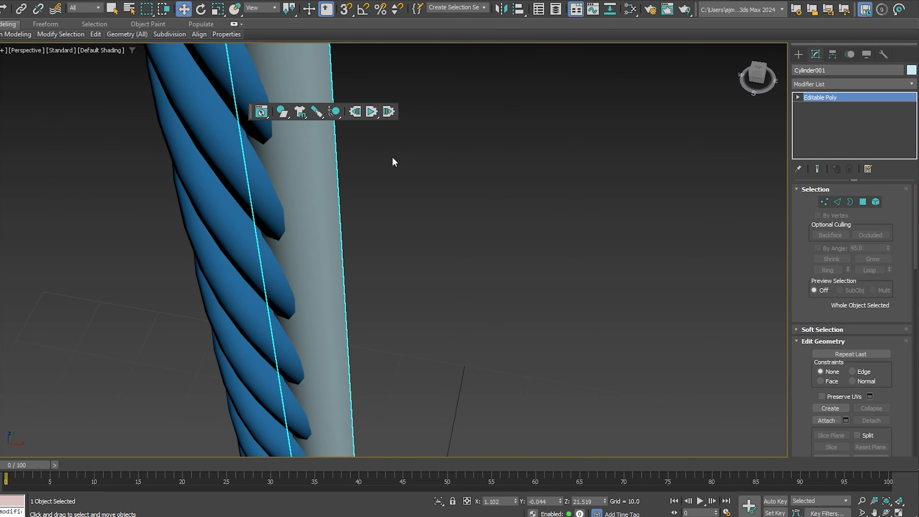
pyautogui.scroll(-5, 338, 156)
pyautogui.moveTo(339, 156); pyautogui.dragTo(432, 217, button='middle')
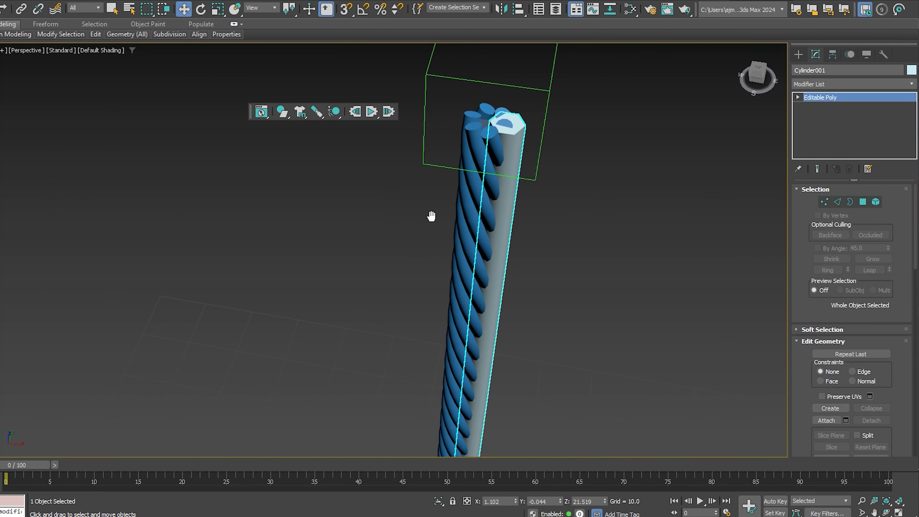
pyautogui.press('Delete')
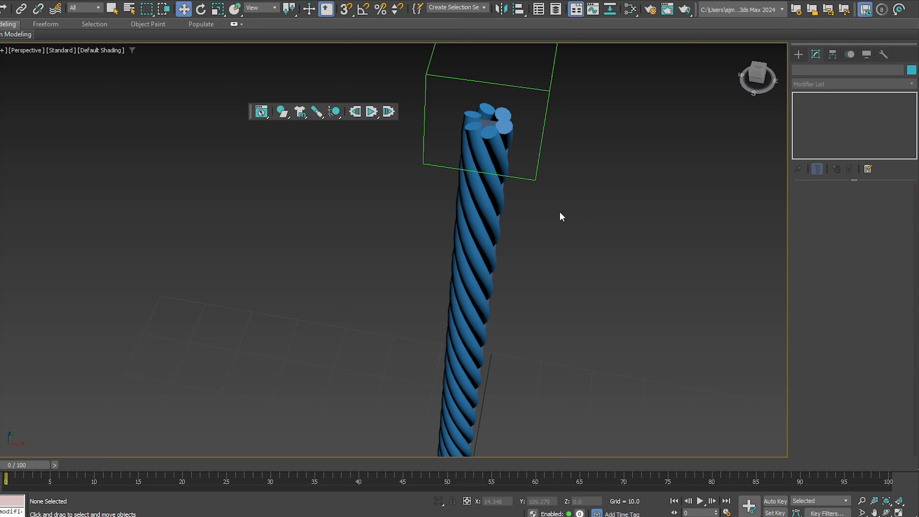
# Add a Skin Wrap modifier to the twisted rope and assign Plane001 as its control object.
pyautogui.click(491, 124)
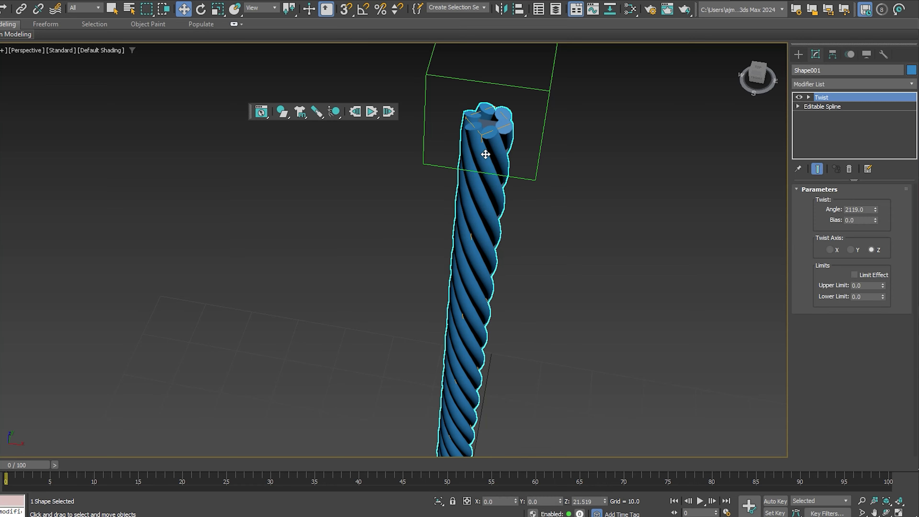
pyautogui.scroll(5, 488, 140)
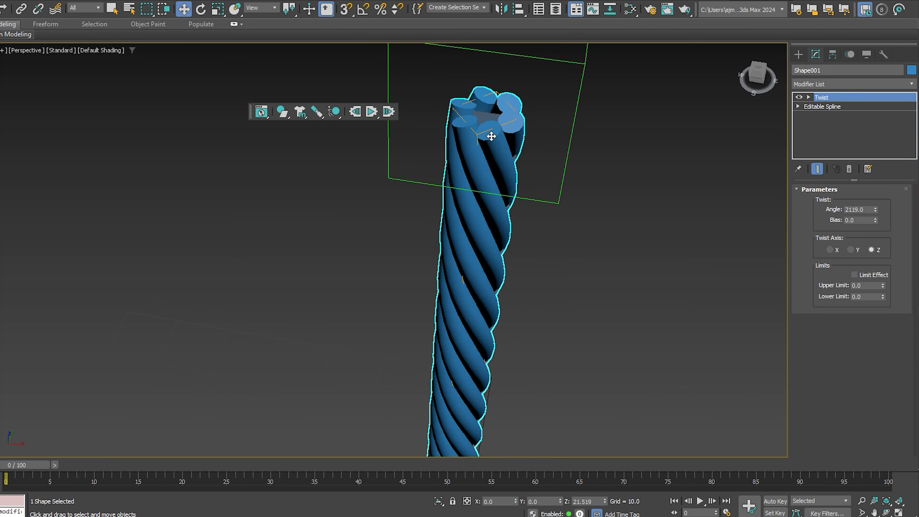
pyautogui.click(818, 88)
pyautogui.write('ski')
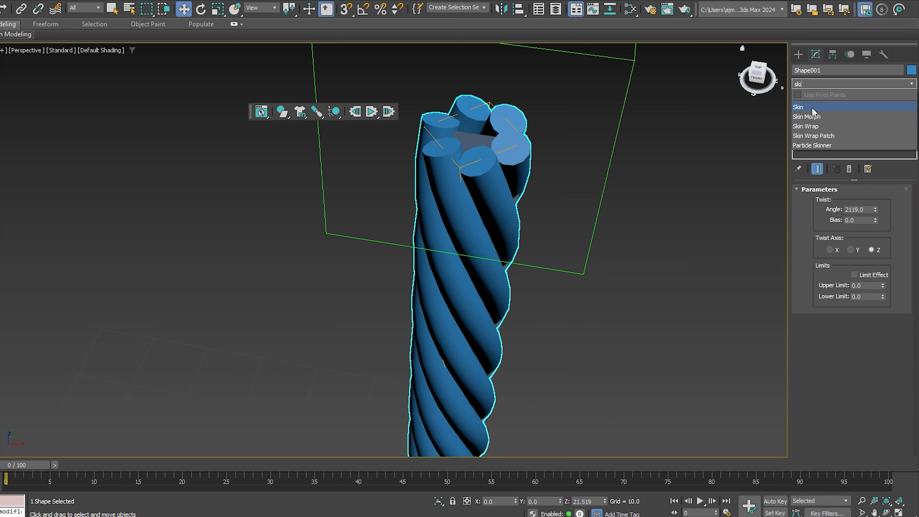
pyautogui.click(816, 126)
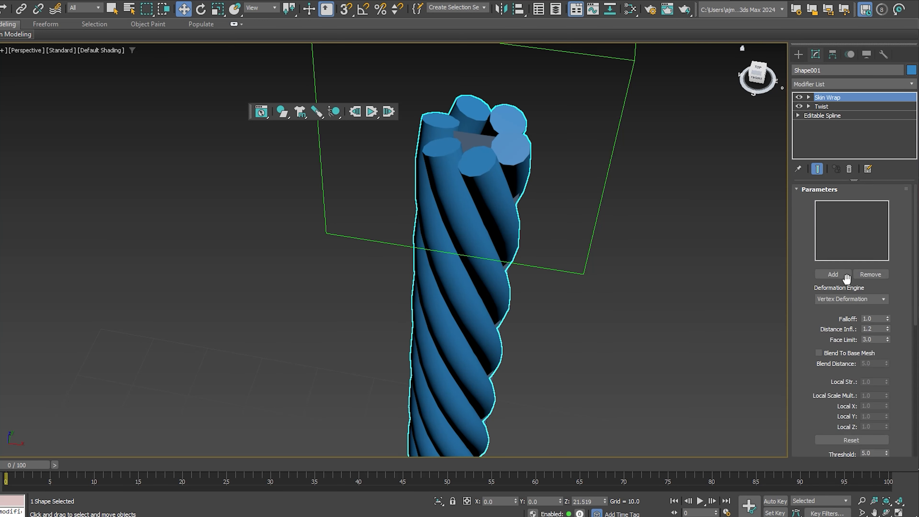
pyautogui.click(840, 275)
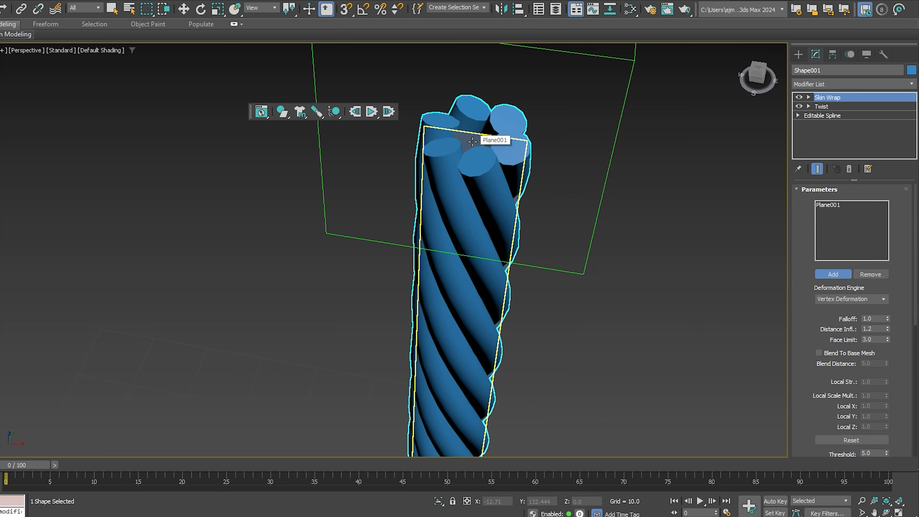
pyautogui.click(800, 55)
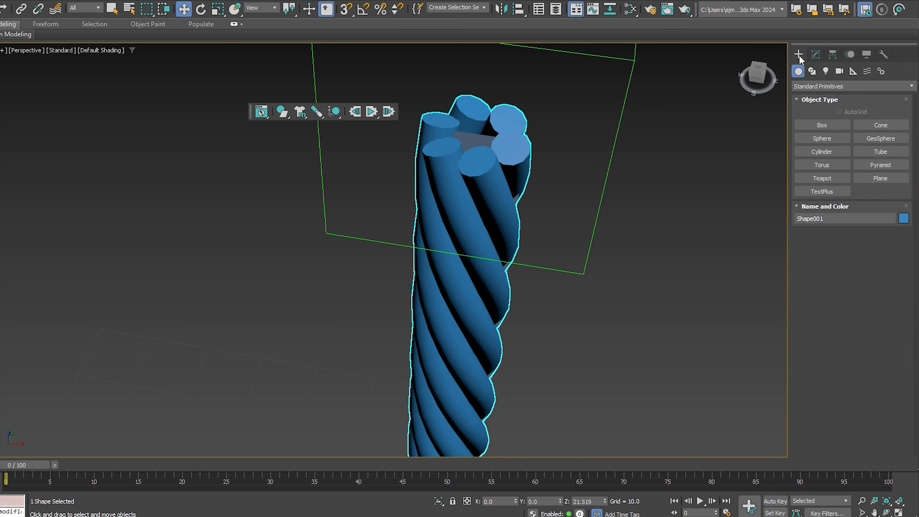
# Select the cloth plane inside the rope and hide it.
pyautogui.click(478, 148)
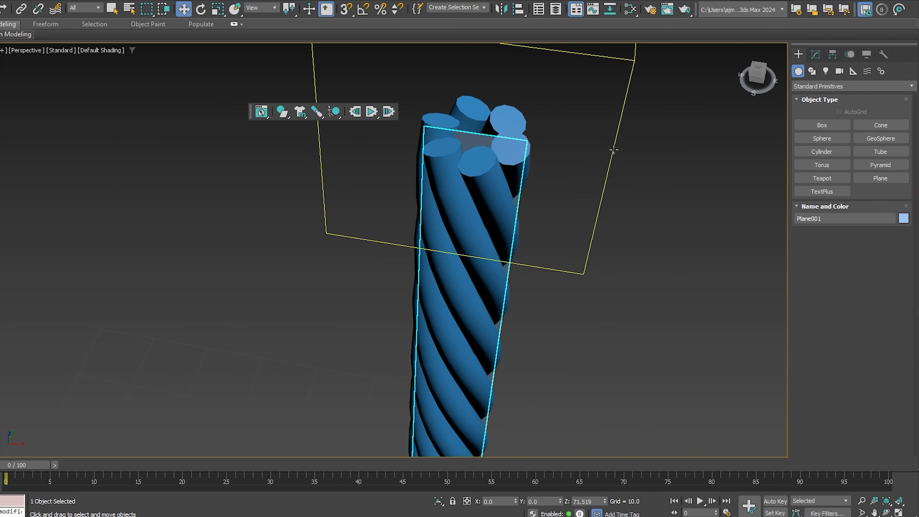
pyautogui.rightClick(468, 137)
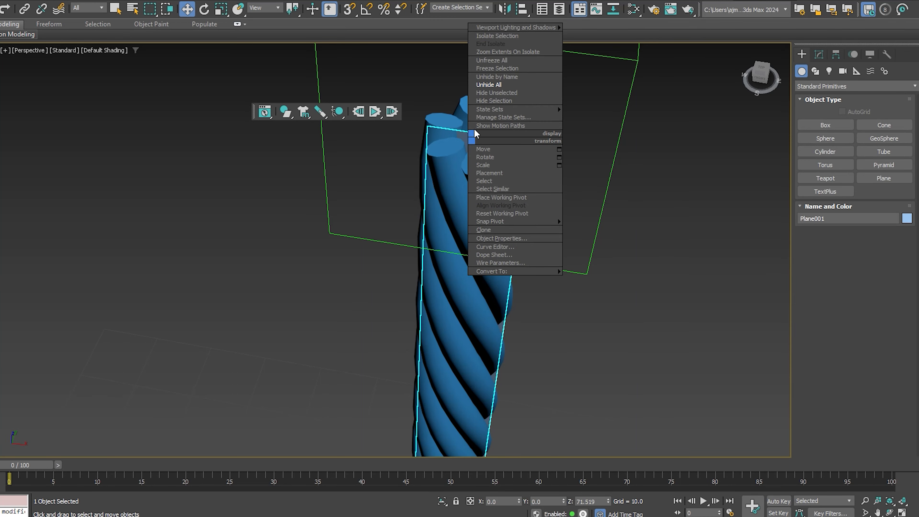
pyautogui.click(487, 102)
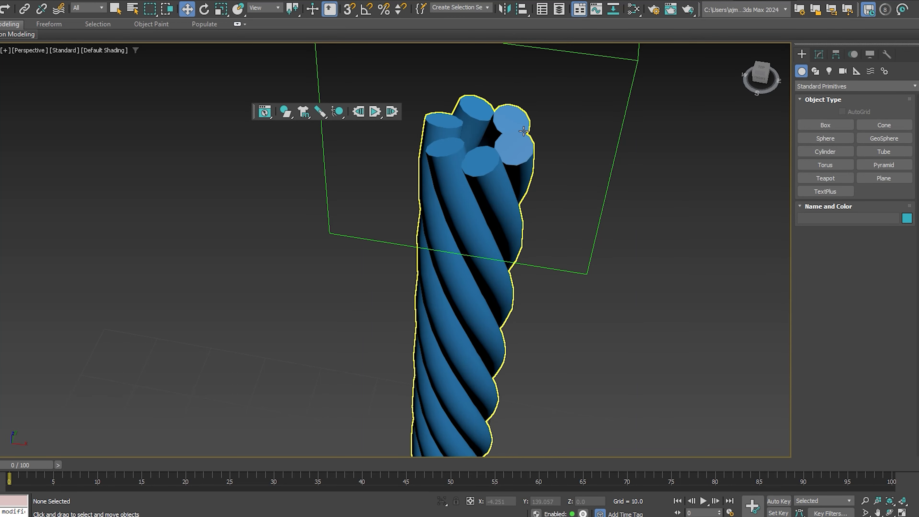
# Frame the full rope and box with nothing selected, and run the MassFX simulation to examine the rope's swing.
pyautogui.click(472, 164)
pyautogui.scroll(-5, 515, 256)
pyautogui.keyDown('alt'); pyautogui.moveTo(513, 252); pyautogui.dragTo(526, 232, button='middle'); pyautogui.keyUp('alt')
pyautogui.scroll(-3, 526, 233)
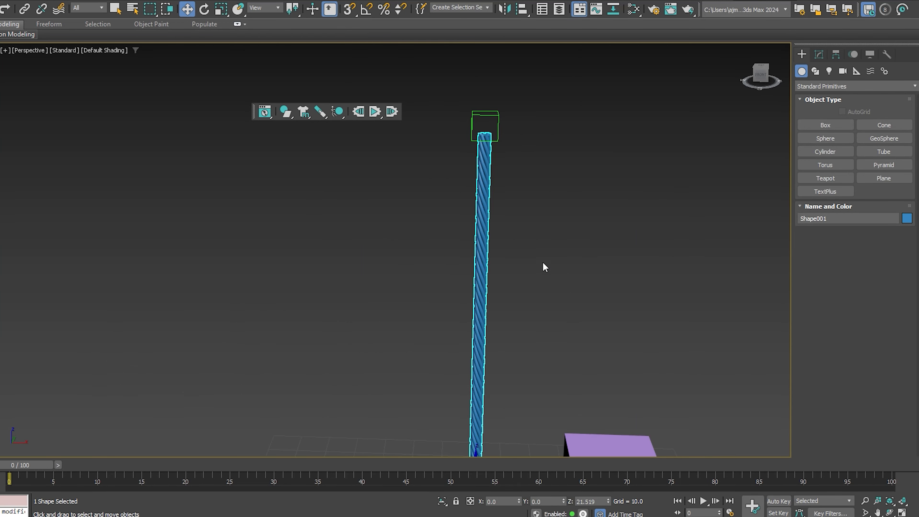
pyautogui.moveTo(543, 263); pyautogui.dragTo(539, 142, button='middle')
pyautogui.scroll(-5, 530, 213)
pyautogui.keyDown('alt'); pyautogui.moveTo(540, 232); pyautogui.dragTo(556, 221, button='middle'); pyautogui.keyUp('alt')
pyautogui.click(634, 273)
pyautogui.scroll(5, 633, 271)
pyautogui.scroll(-3, 632, 270)
pyautogui.moveTo(637, 279); pyautogui.dragTo(664, 303, button='middle')
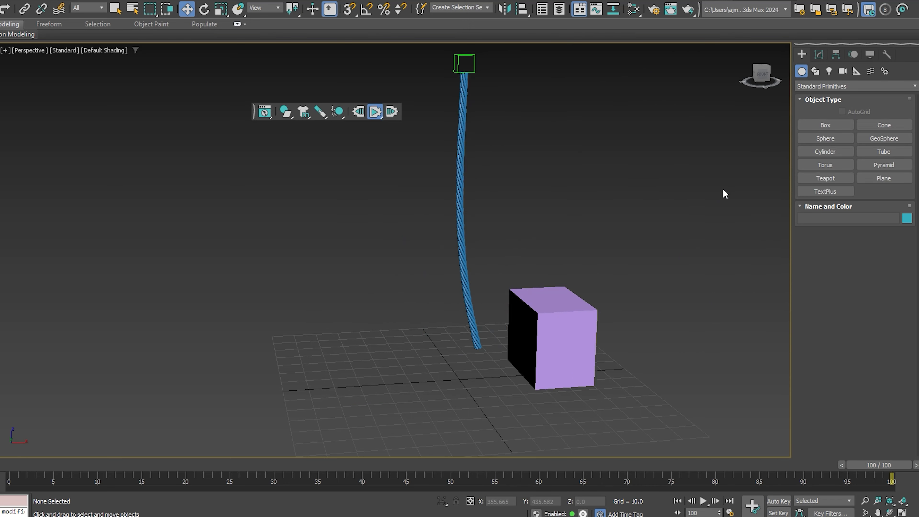
# Change the twisted rope's object color to dark orange and deselect the rope.
pyautogui.click(467, 126)
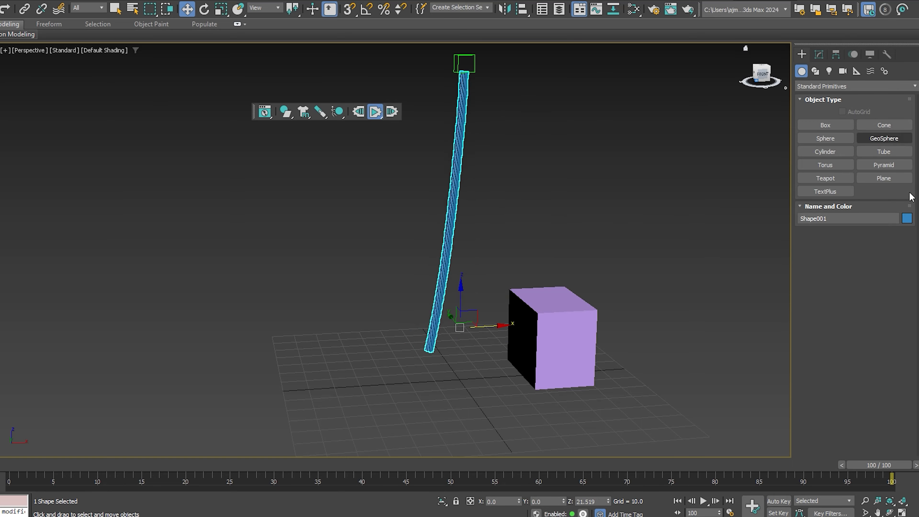
pyautogui.click(908, 219)
pyautogui.click(493, 203)
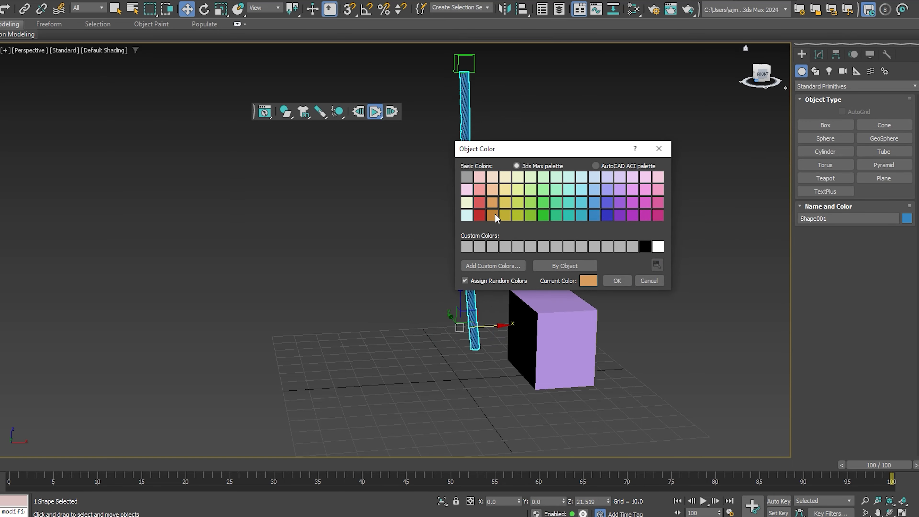
pyautogui.click(617, 281)
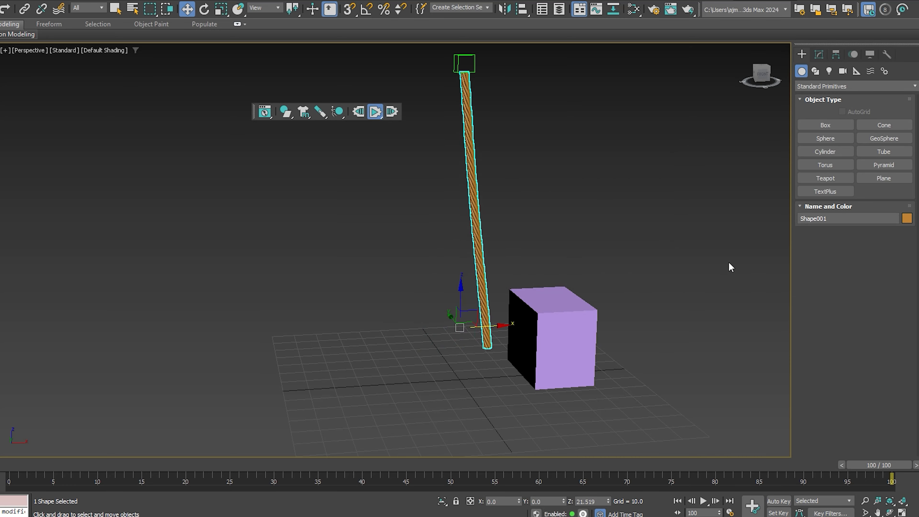
pyautogui.click(684, 253)
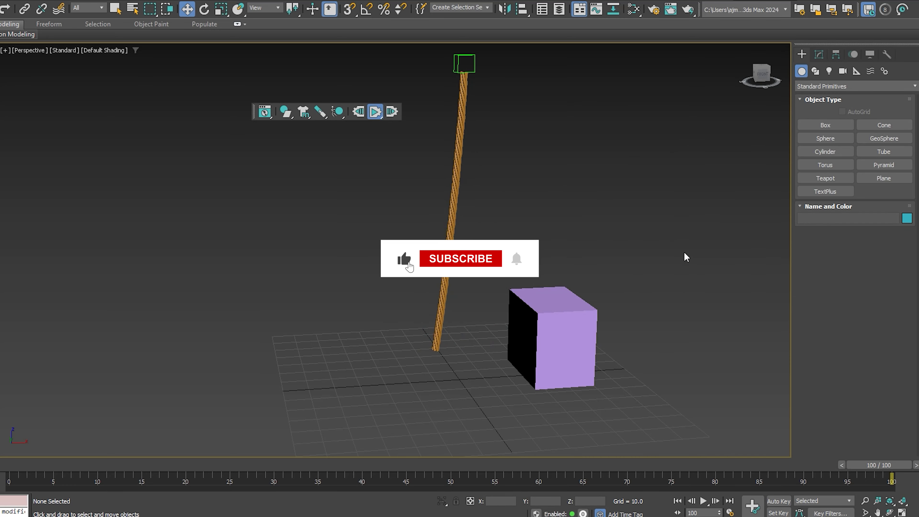